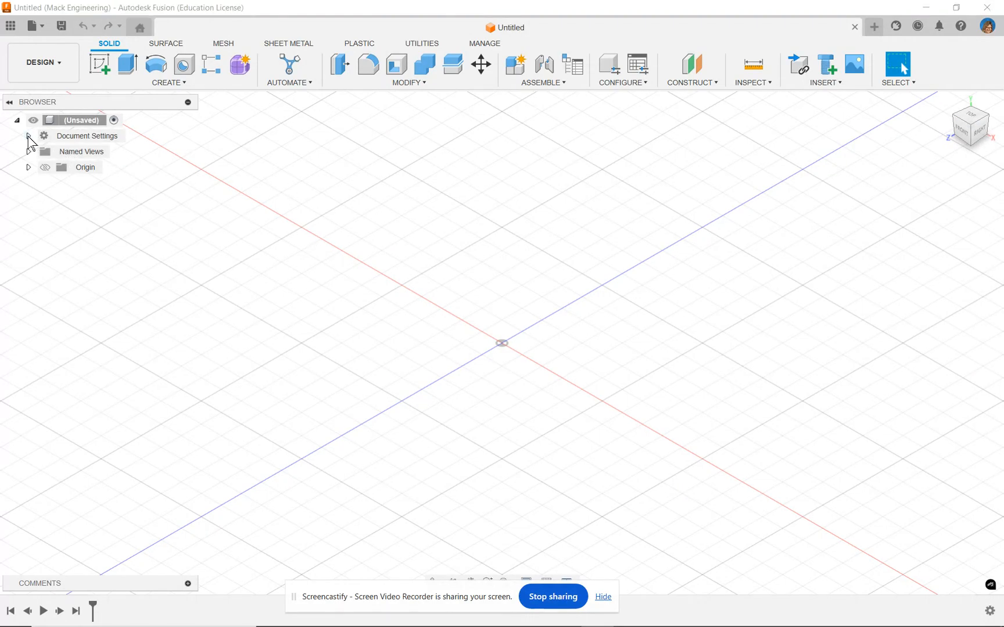
Save the design as "1.3.3 Constraints part 1" in the Unit 1 folder of the IED Designs project
{"action": "left_click", "coordinate": [29, 136]}
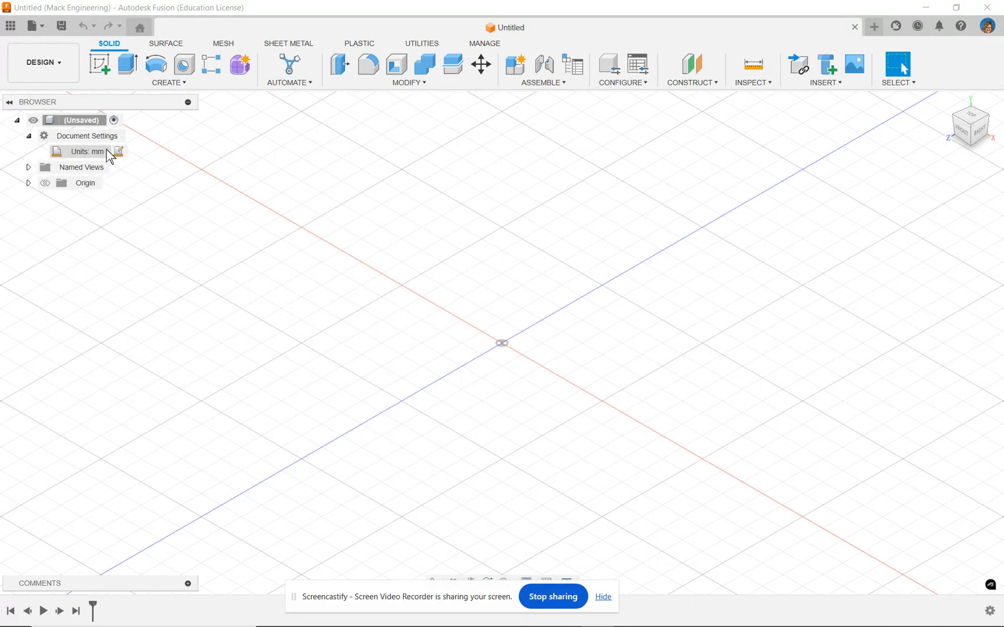
{"action": "left_click", "coordinate": [10, 27]}
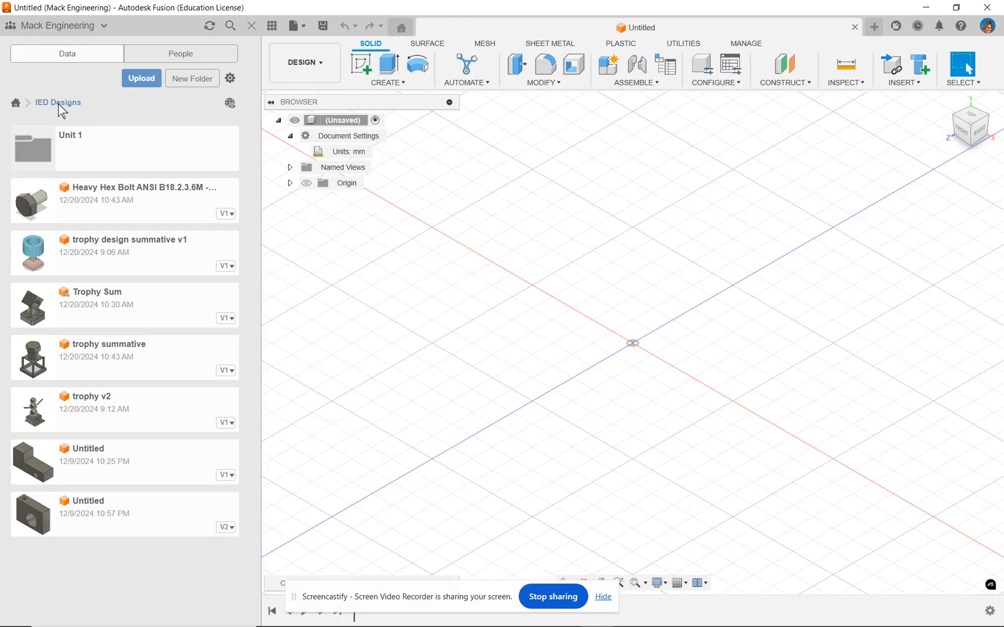
{"action": "left_click", "coordinate": [78, 145]}
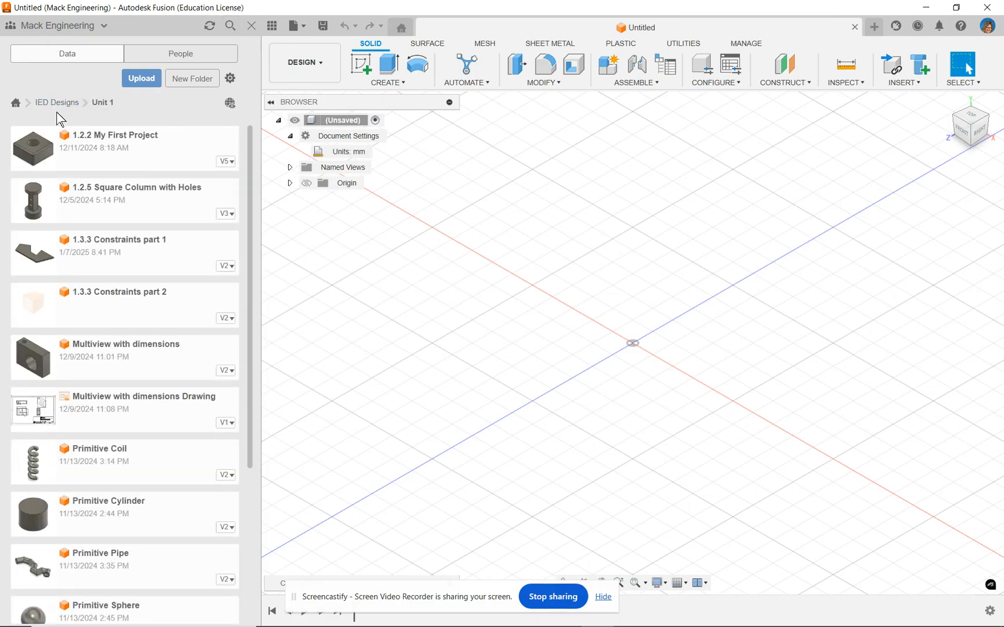
{"action": "left_click", "coordinate": [250, 27]}
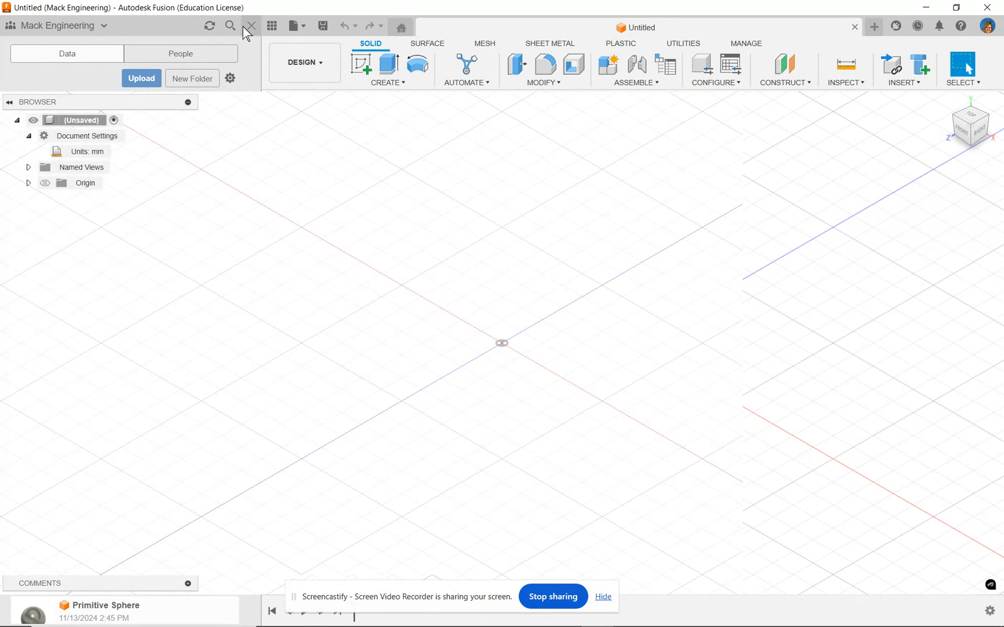
{"action": "left_click", "coordinate": [46, 27]}
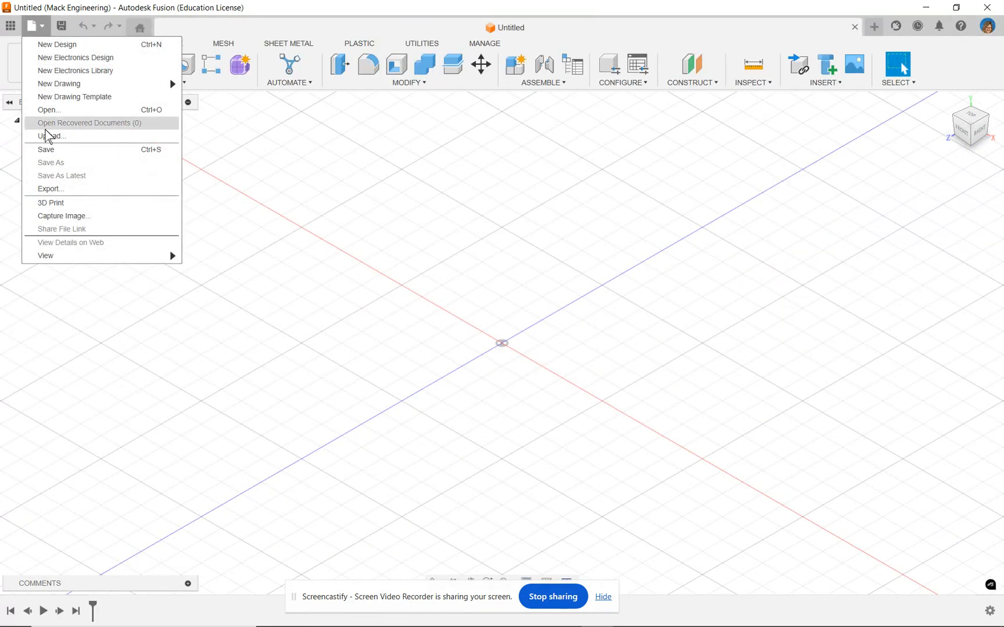
{"action": "left_click", "coordinate": [47, 151]}
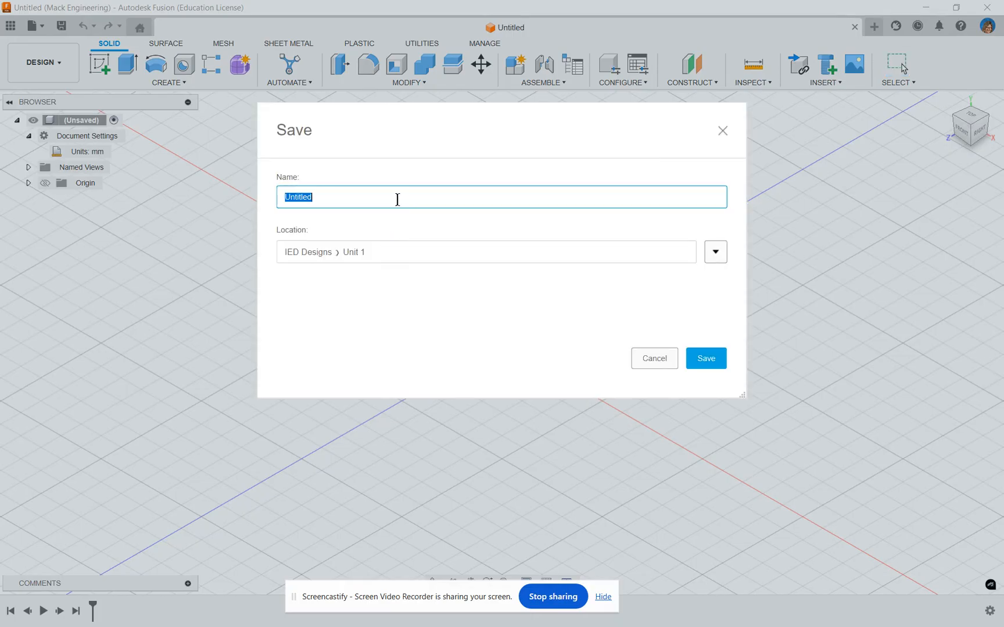
{"action": "type", "text": "1.3.3 Constraints part 1"}
{"action": "left_click", "coordinate": [704, 359]}
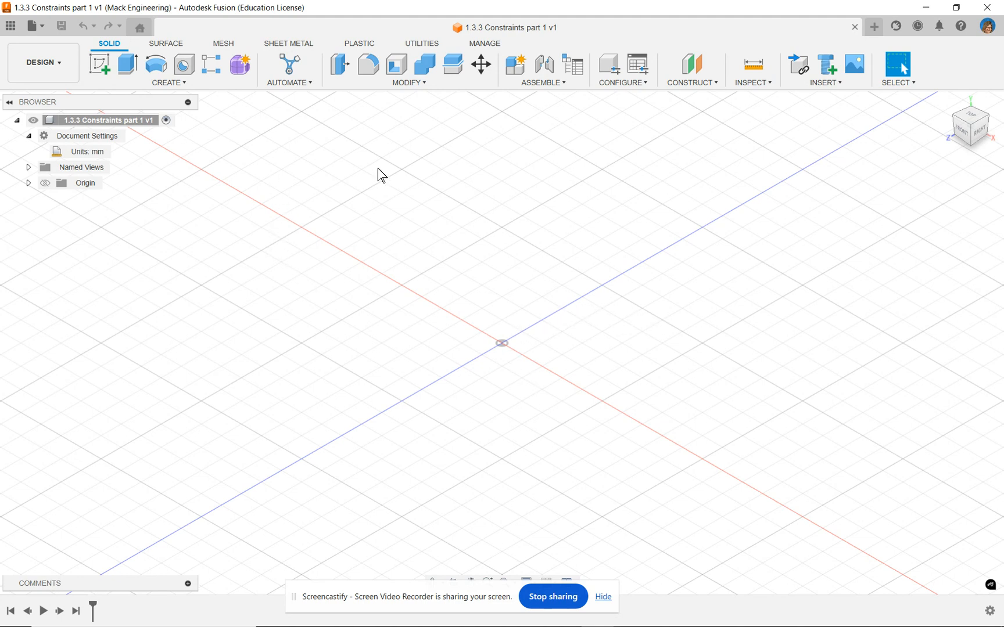
Start a new sketch on the XZ origin plane
{"action": "left_click", "coordinate": [101, 64]}
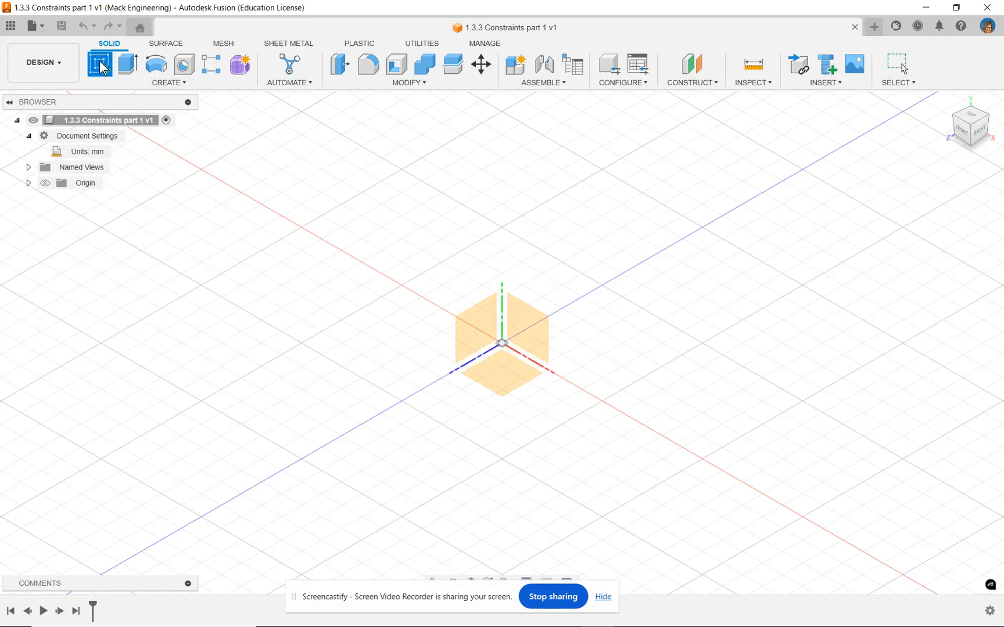
{"action": "left_click", "coordinate": [28, 183]}
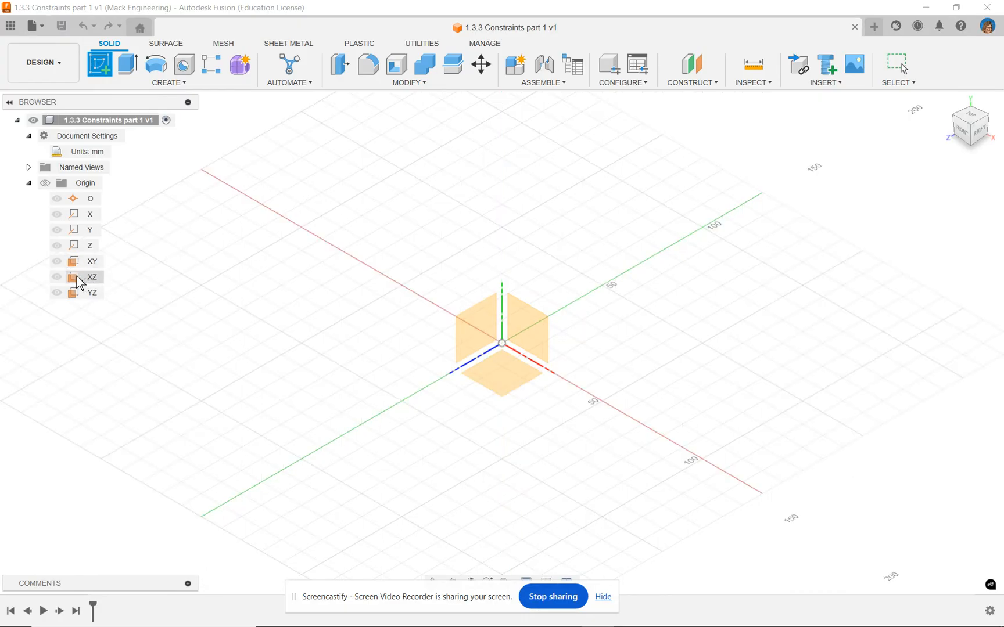
{"action": "left_click", "coordinate": [89, 283]}
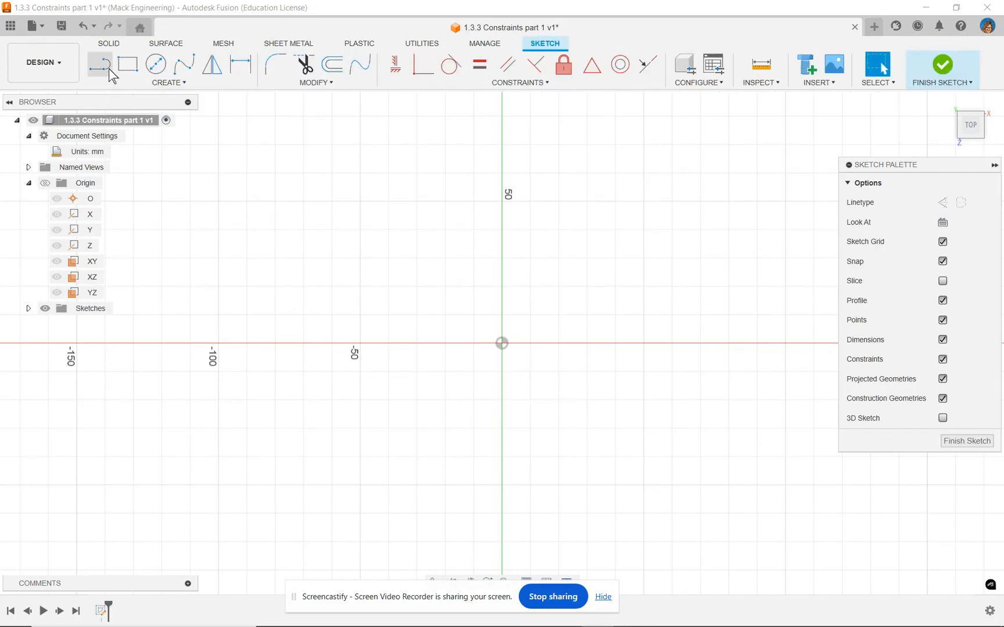
Draw a 110 mm line along the horizontal axis, starting 50 mm right of the origin, and a vertical line about 50 mm up from its left end
{"action": "left_click", "coordinate": [103, 64]}
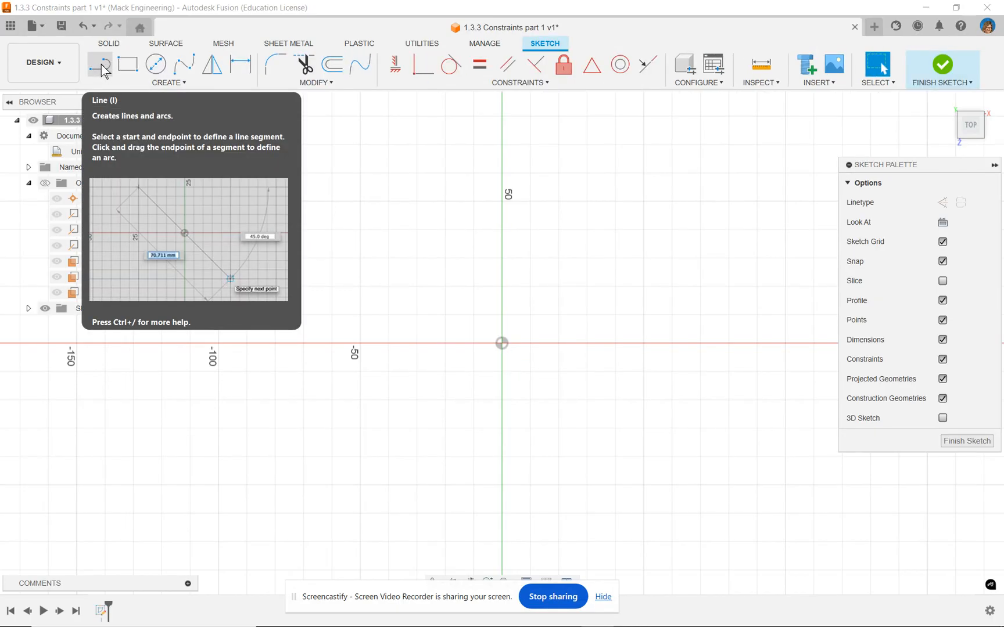
{"action": "left_click", "coordinate": [102, 69]}
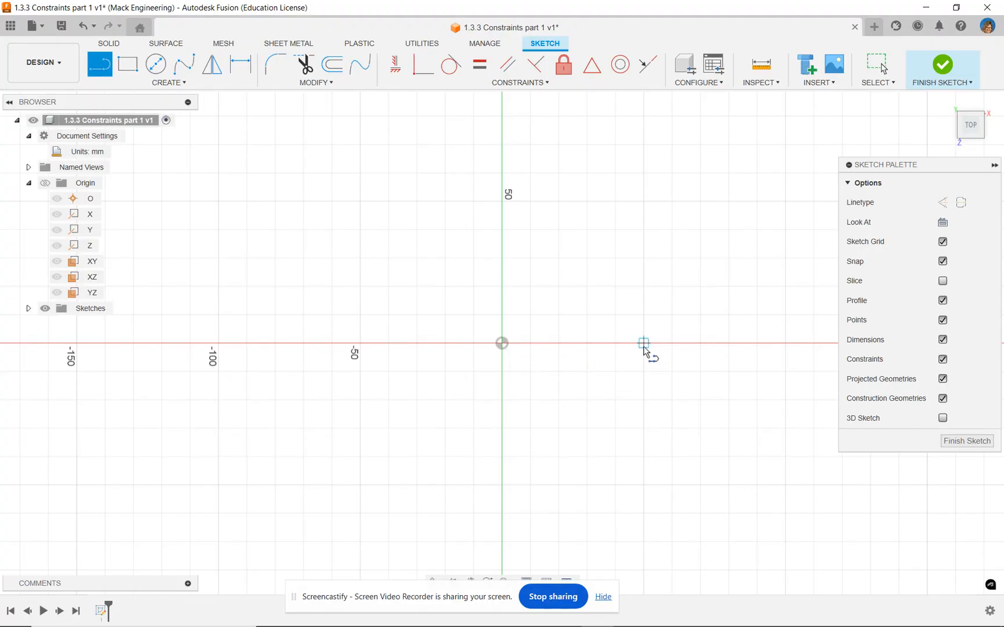
{"action": "left_click", "coordinate": [502, 343]}
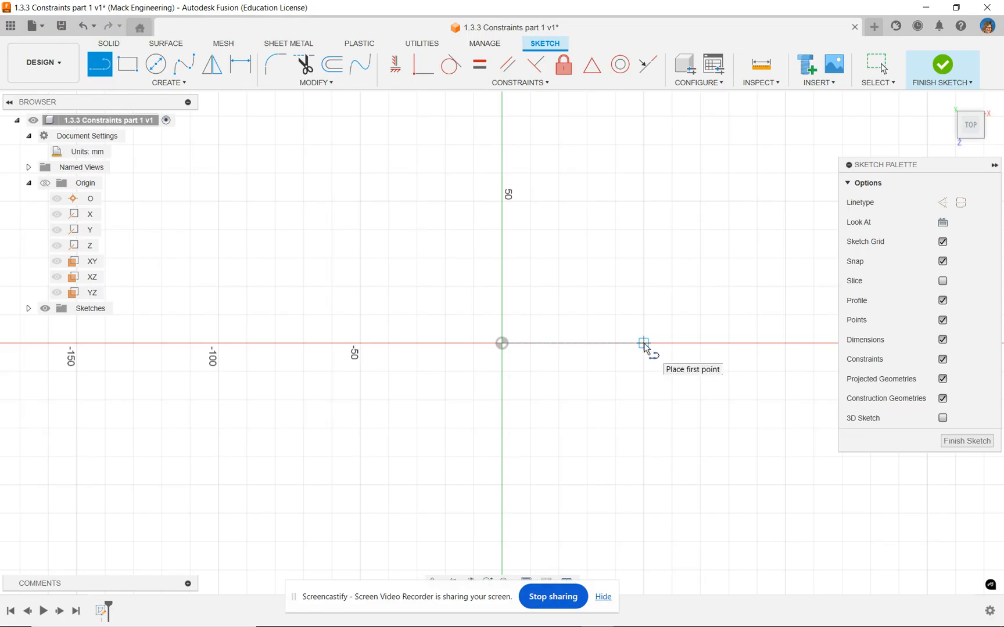
{"action": "left_click", "coordinate": [644, 343]}
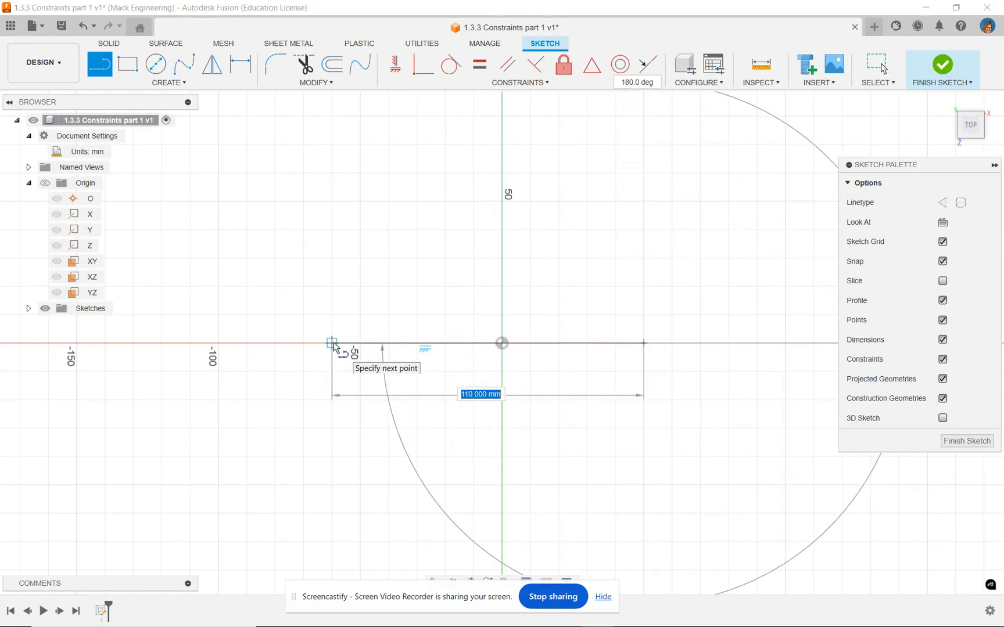
{"action": "left_click", "coordinate": [332, 344]}
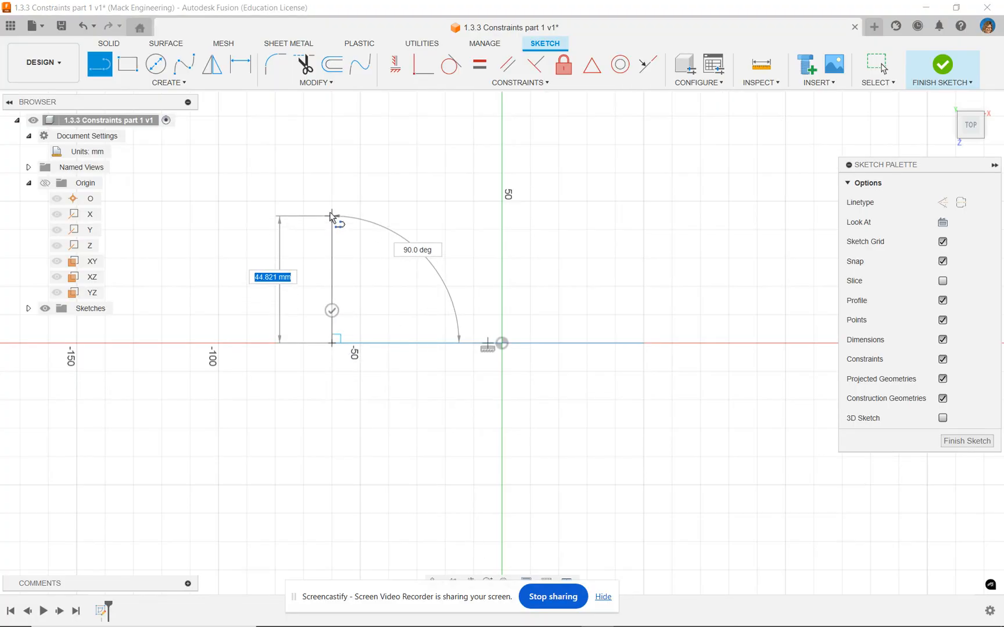
{"action": "left_click", "coordinate": [331, 203]}
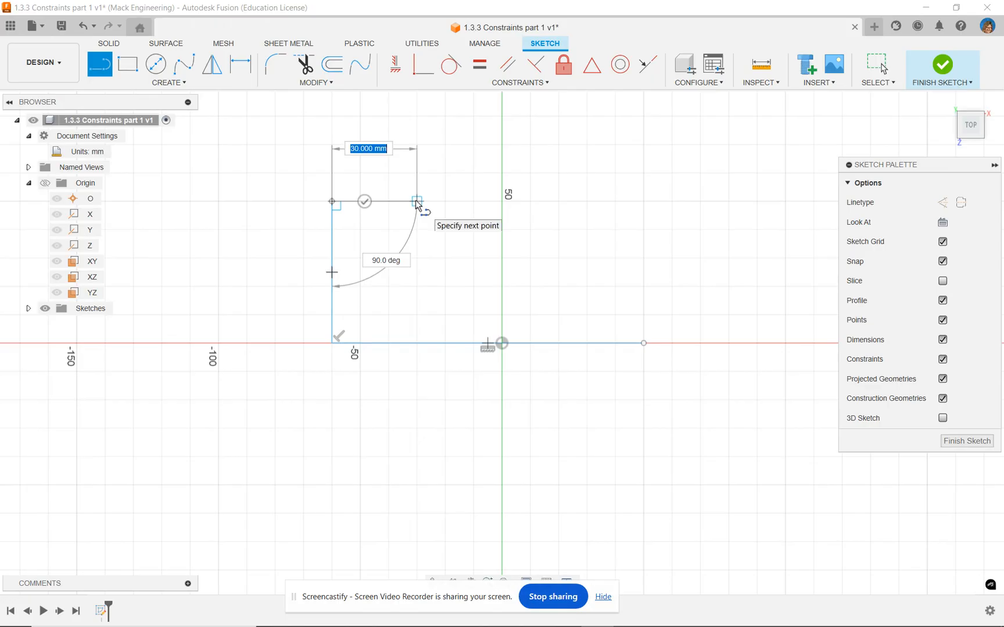
Continue the outline with a 30 mm top edge, a notch with slanted sides and a sloping upper-right edge, closing it at the baseline's right end
{"action": "left_click", "coordinate": [417, 202]}
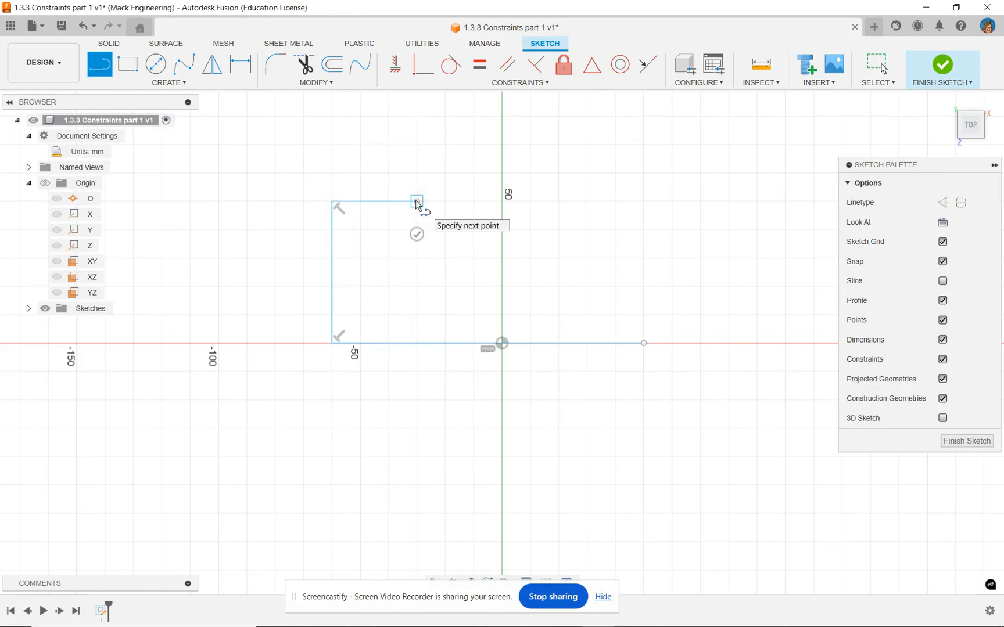
{"action": "left_click", "coordinate": [445, 257]}
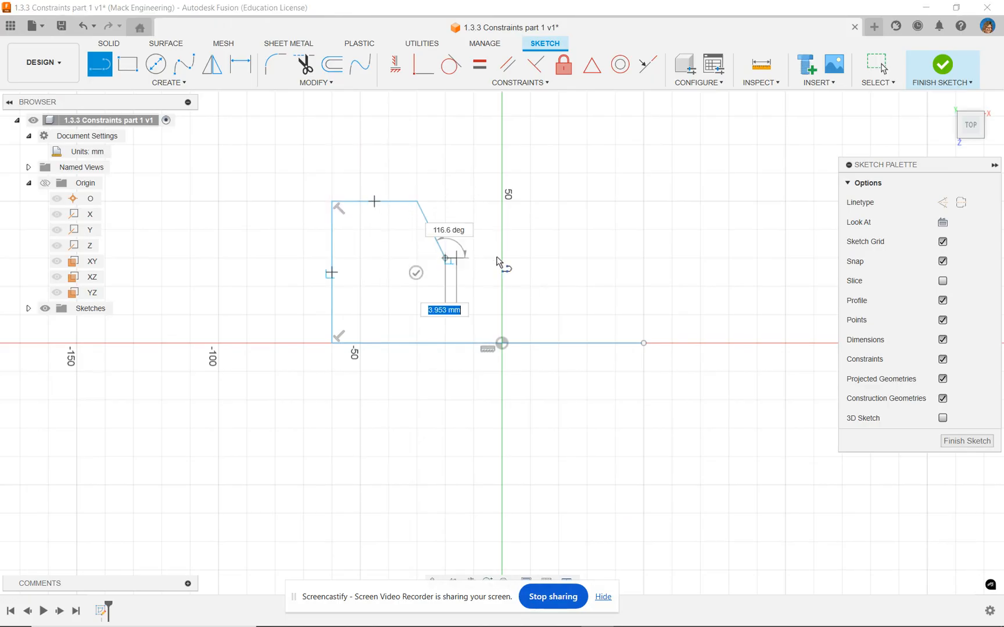
{"action": "left_click", "coordinate": [553, 258]}
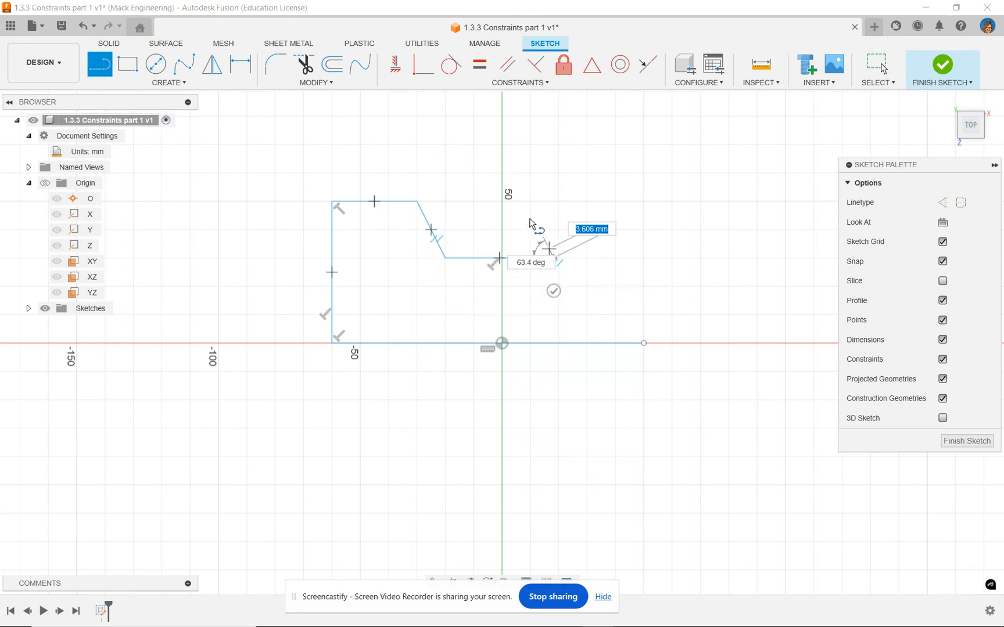
{"action": "left_click", "coordinate": [523, 198]}
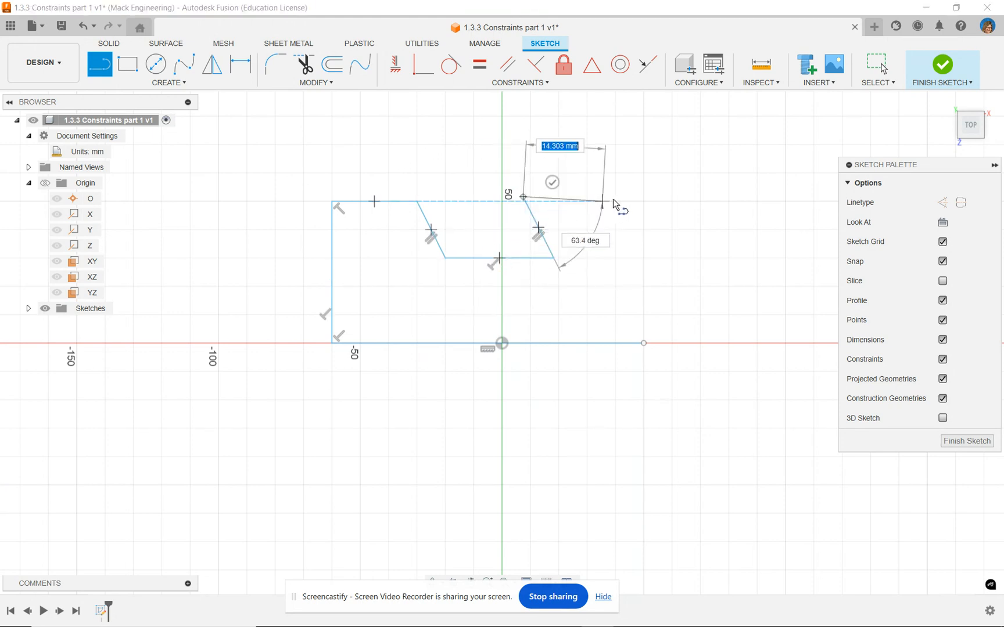
{"action": "left_click", "coordinate": [644, 212]}
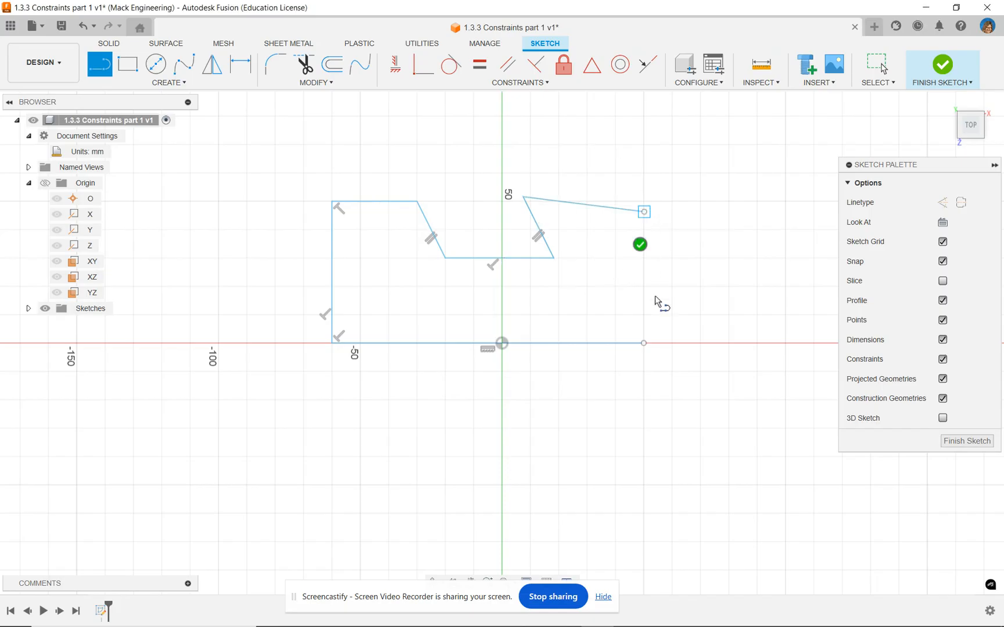
{"action": "left_click", "coordinate": [644, 343]}
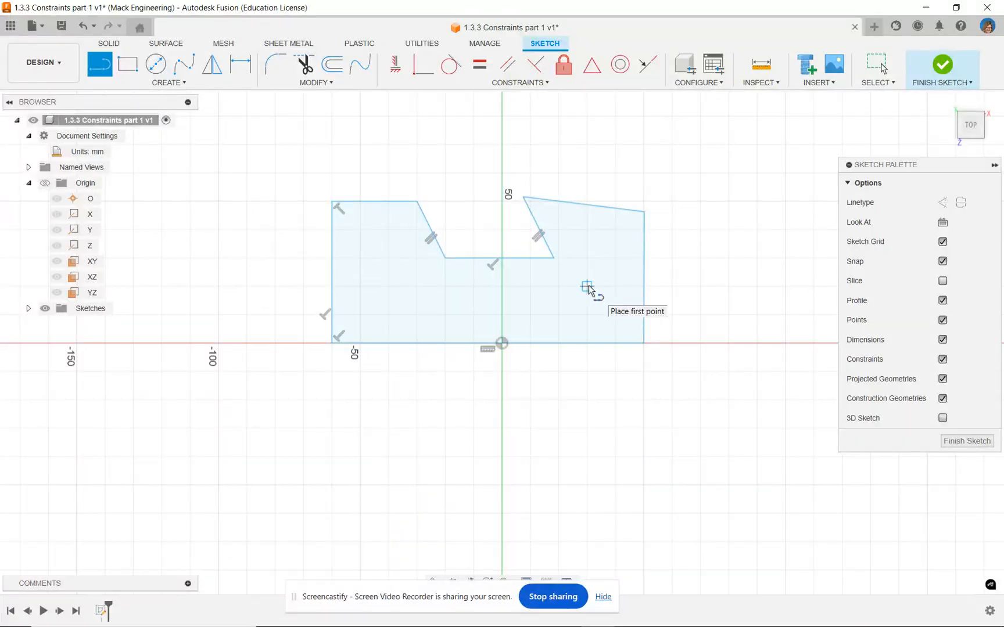
{"action": "right_click", "coordinate": [662, 266]}
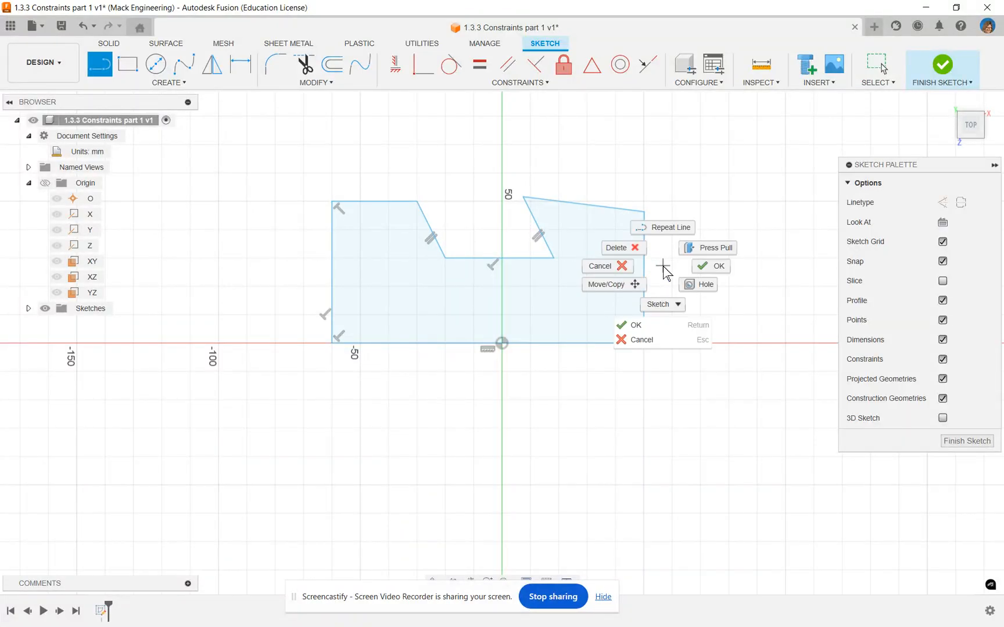
{"action": "left_click", "coordinate": [707, 272]}
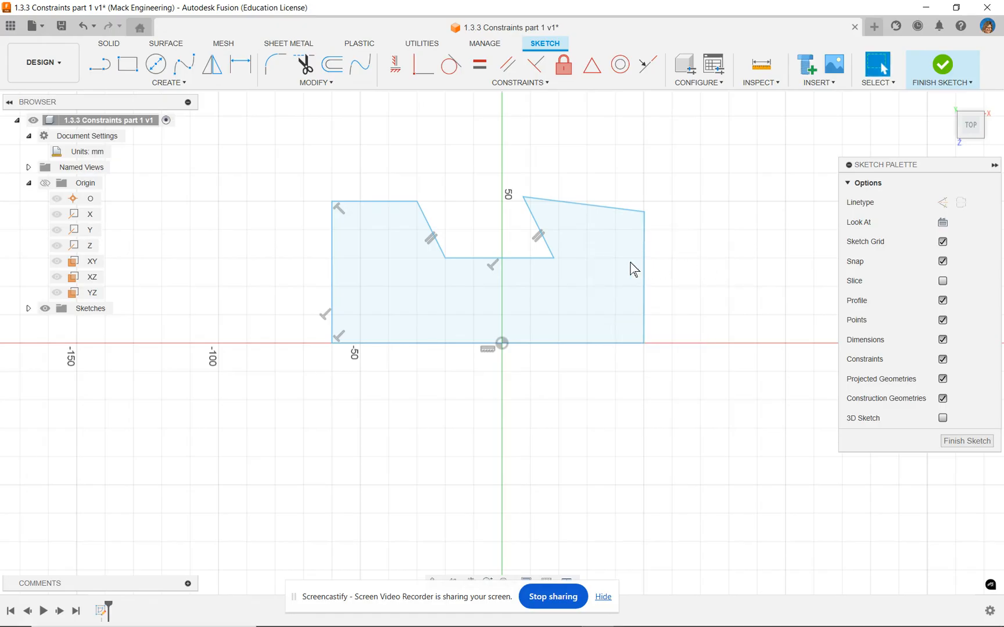
Inspect the outline's perpendicular and parallel constraints and drag its notch corners, edges and baseline end to test how they hold
{"action": "left_click", "coordinate": [338, 208]}
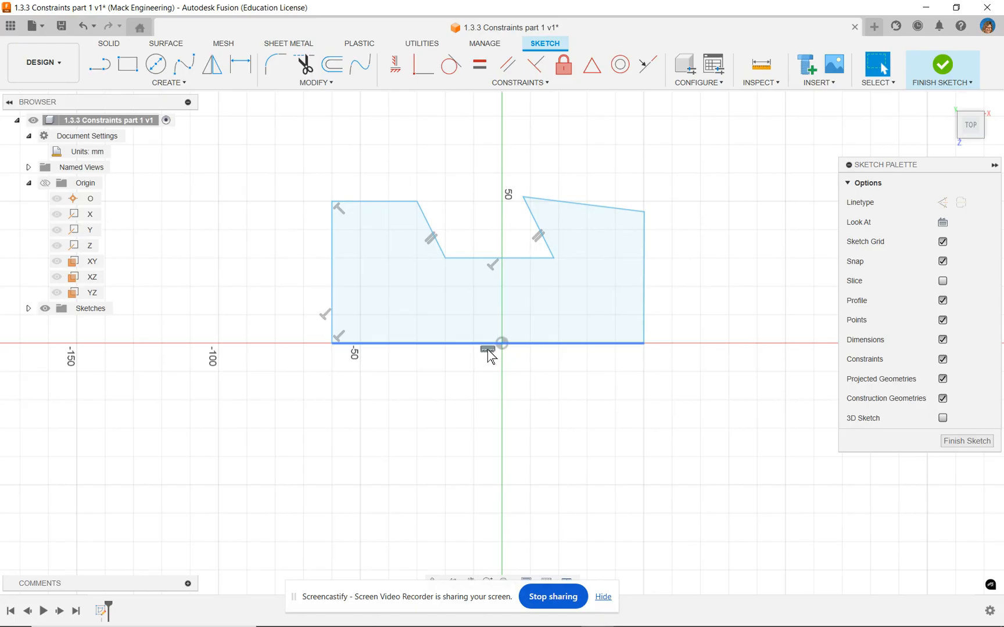
{"action": "left_click", "coordinate": [340, 213]}
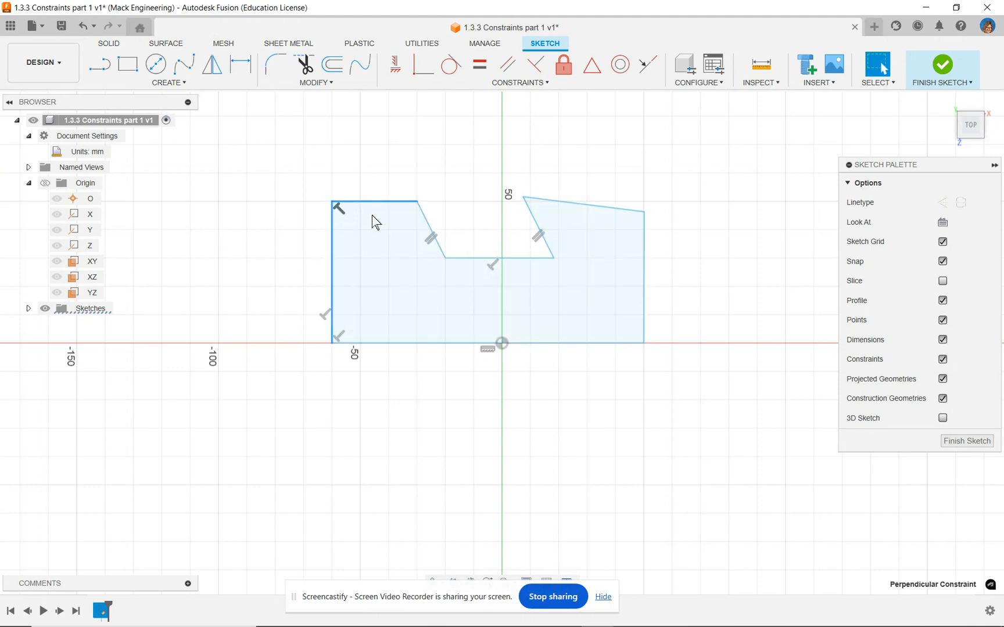
{"action": "left_click", "coordinate": [429, 243]}
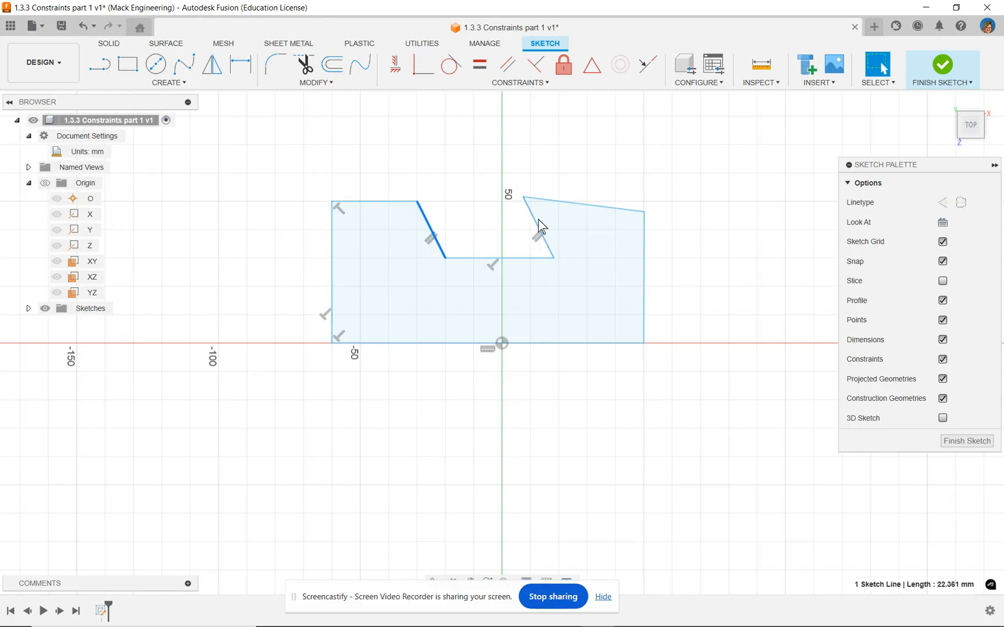
{"action": "mouse_move", "coordinate": [537, 231]}
{"action": "left_mouse_down"}
{"action": "mouse_move", "coordinate": [609, 197]}
{"action": "mouse_move", "coordinate": [498, 177]}
{"action": "mouse_move", "coordinate": [604, 260]}
{"action": "mouse_move", "coordinate": [697, 298]}
{"action": "mouse_move", "coordinate": [749, 297]}
{"action": "mouse_move", "coordinate": [533, 225]}
{"action": "mouse_move", "coordinate": [527, 210]}
{"action": "mouse_move", "coordinate": [540, 206]}
{"action": "left_mouse_up"}
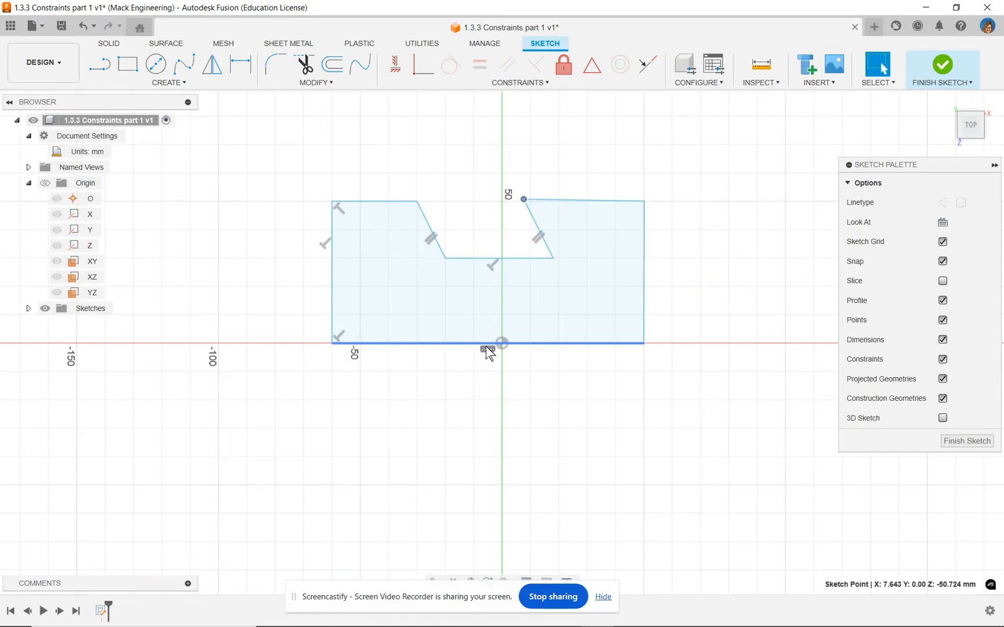
{"action": "mouse_move", "coordinate": [471, 344]}
{"action": "left_mouse_down"}
{"action": "mouse_move", "coordinate": [468, 321]}
{"action": "mouse_move", "coordinate": [614, 313]}
{"action": "mouse_move", "coordinate": [480, 194]}
{"action": "mouse_move", "coordinate": [468, 120]}
{"action": "mouse_move", "coordinate": [549, 225]}
{"action": "mouse_move", "coordinate": [657, 240]}
{"action": "mouse_move", "coordinate": [718, 264]}
{"action": "left_mouse_up"}
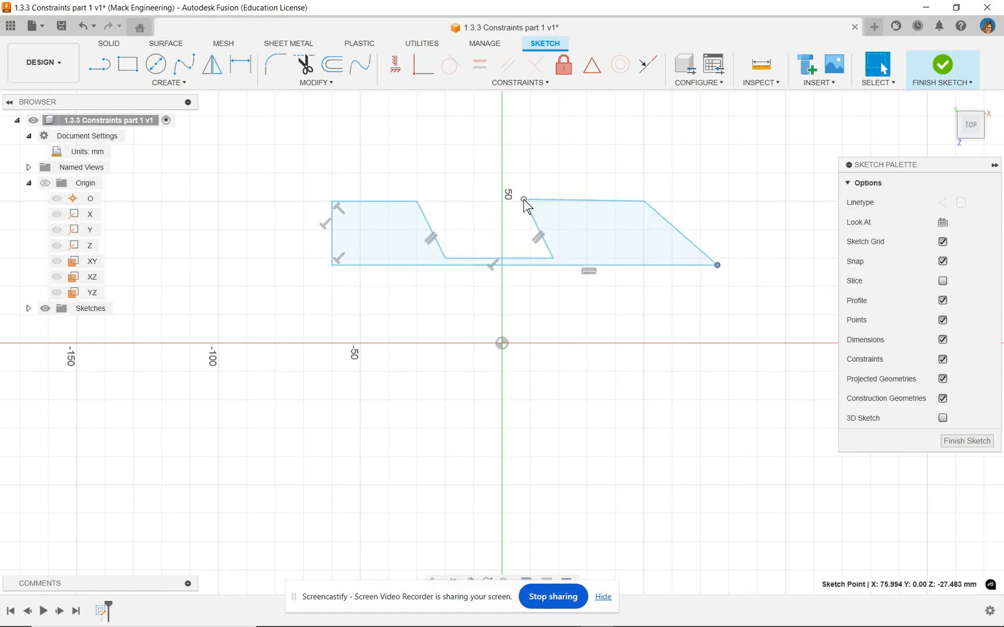
{"action": "left_click_drag", "start_coordinate": [523, 200], "coordinate": [433, 125]}
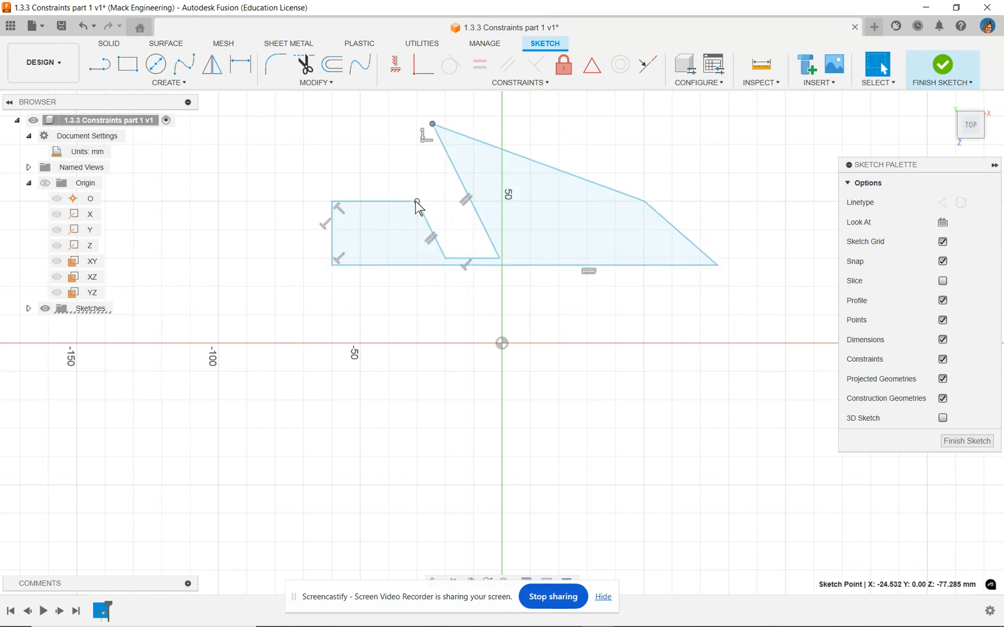
{"action": "left_click_drag", "start_coordinate": [417, 202], "coordinate": [272, 152]}
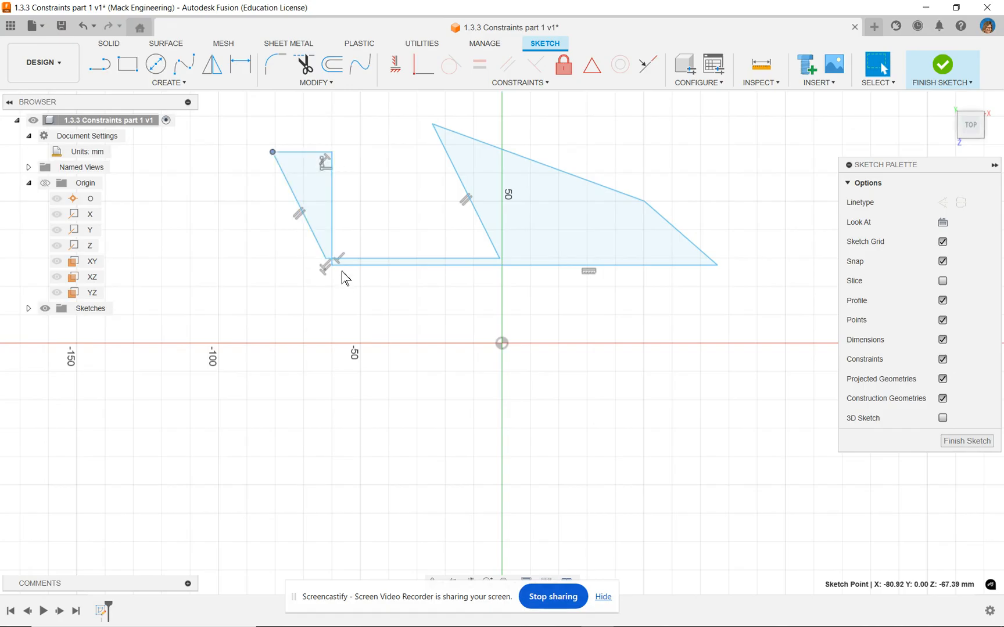
{"action": "mouse_move", "coordinate": [604, 270]}
{"action": "left_mouse_down"}
{"action": "mouse_move", "coordinate": [596, 238]}
{"action": "mouse_move", "coordinate": [680, 240]}
{"action": "mouse_move", "coordinate": [535, 213]}
{"action": "mouse_move", "coordinate": [475, 215]}
{"action": "mouse_move", "coordinate": [400, 262]}
{"action": "mouse_move", "coordinate": [365, 317]}
{"action": "mouse_move", "coordinate": [360, 346]}
{"action": "mouse_move", "coordinate": [414, 338]}
{"action": "left_mouse_up"}
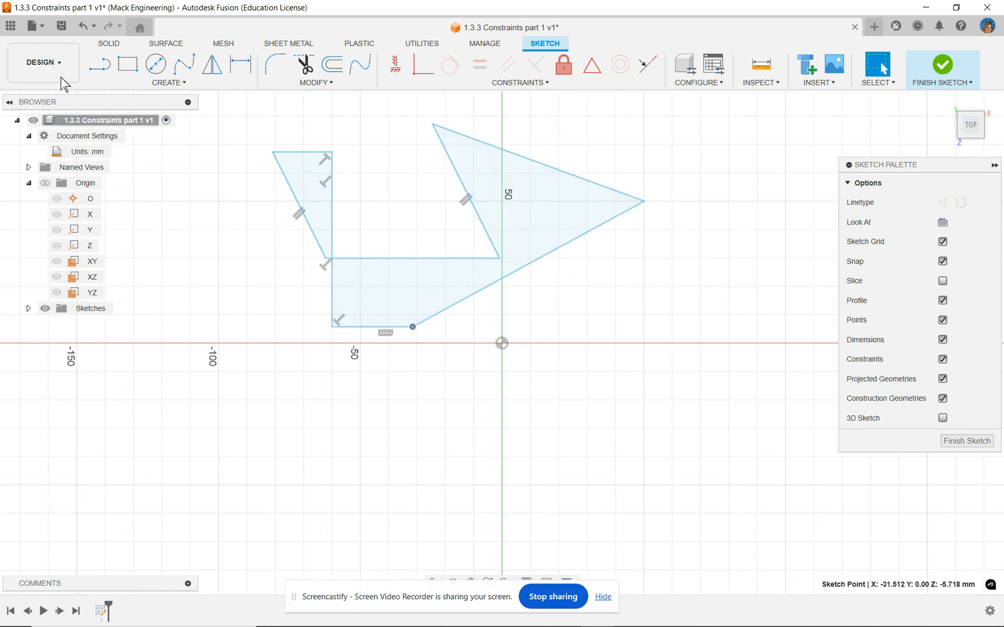
Undo the sketch drags until the notched outline has its originally drawn shape
{"action": "left_click", "coordinate": [84, 27]}
{"action": "left_click", "coordinate": [84, 27]}
{"action": "left_click", "coordinate": [85, 26]}
{"action": "left_click", "coordinate": [84, 26]}
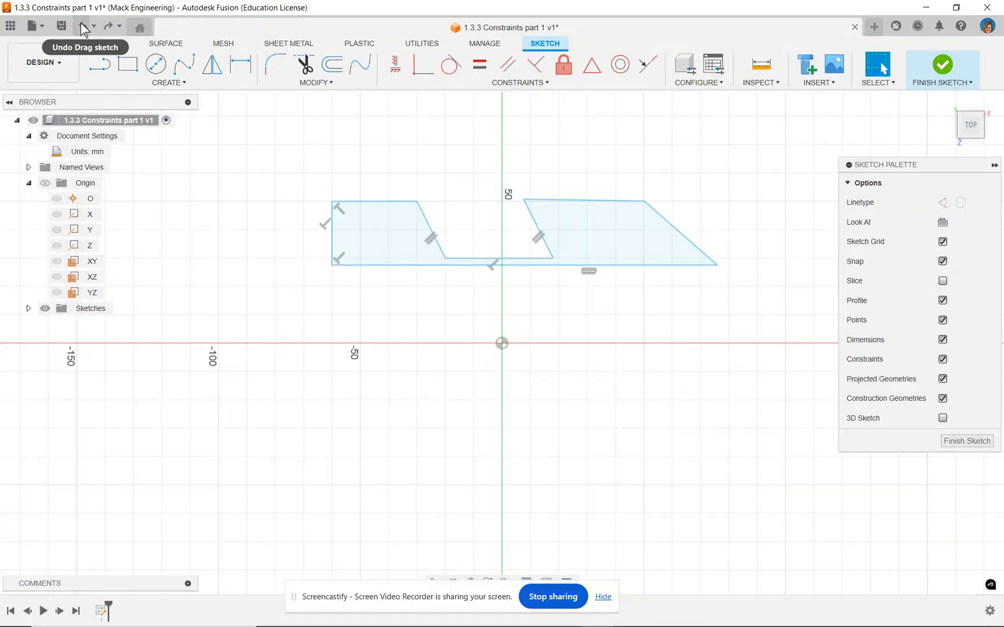
{"action": "left_click", "coordinate": [85, 27]}
{"action": "left_click", "coordinate": [85, 27]}
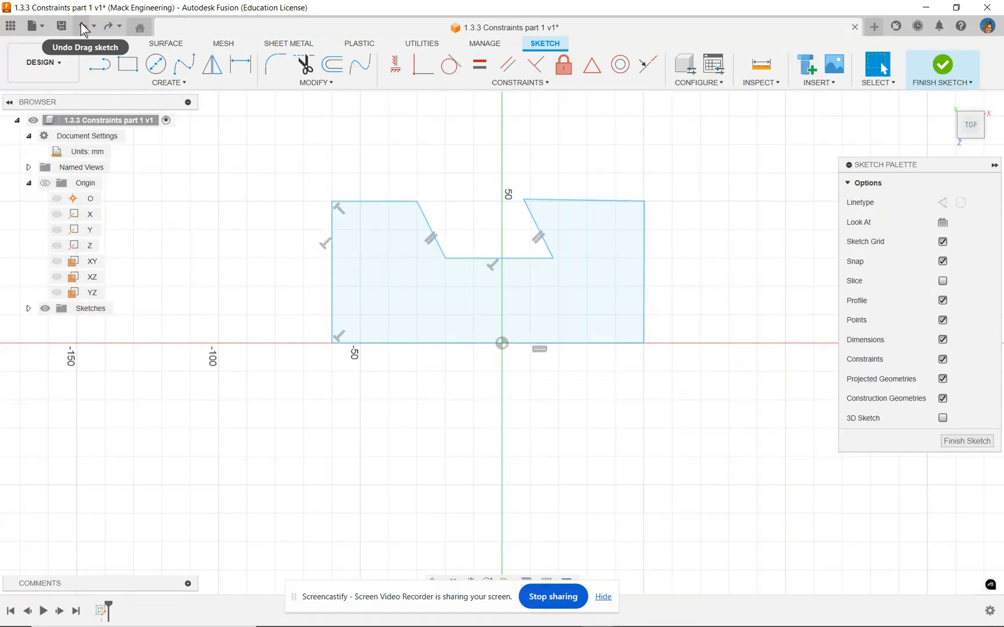
{"action": "left_click", "coordinate": [84, 26]}
{"action": "left_click", "coordinate": [84, 27]}
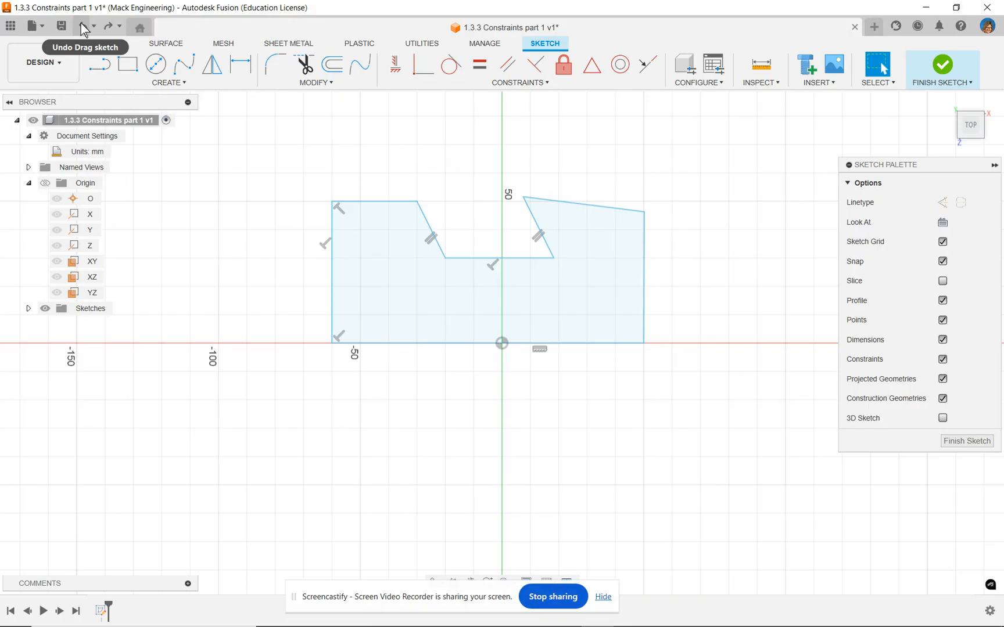
Undo the line that closes the outline's right side and redo it
{"action": "left_click", "coordinate": [84, 27]}
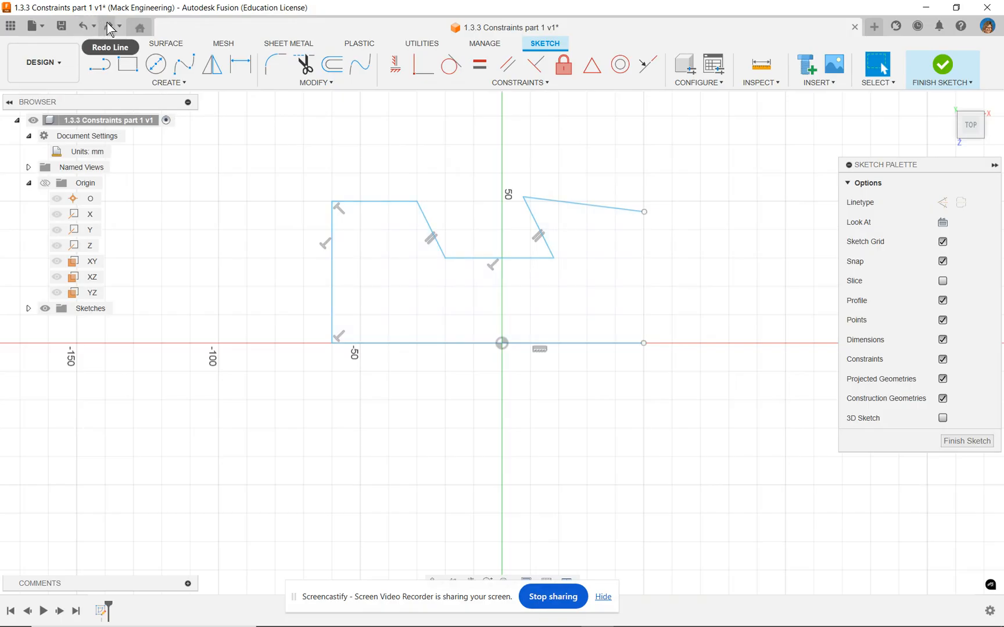
{"action": "left_click", "coordinate": [107, 25]}
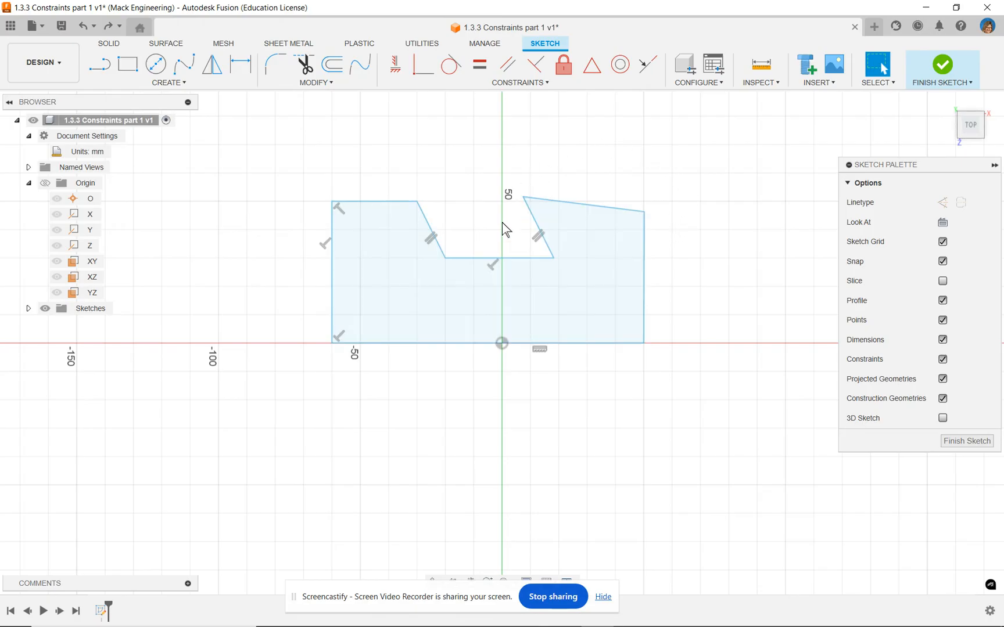
Delete the parallel constraint between the notch's slanted sides and the perpendicular constraint on the notch floor
{"action": "left_click", "coordinate": [538, 238]}
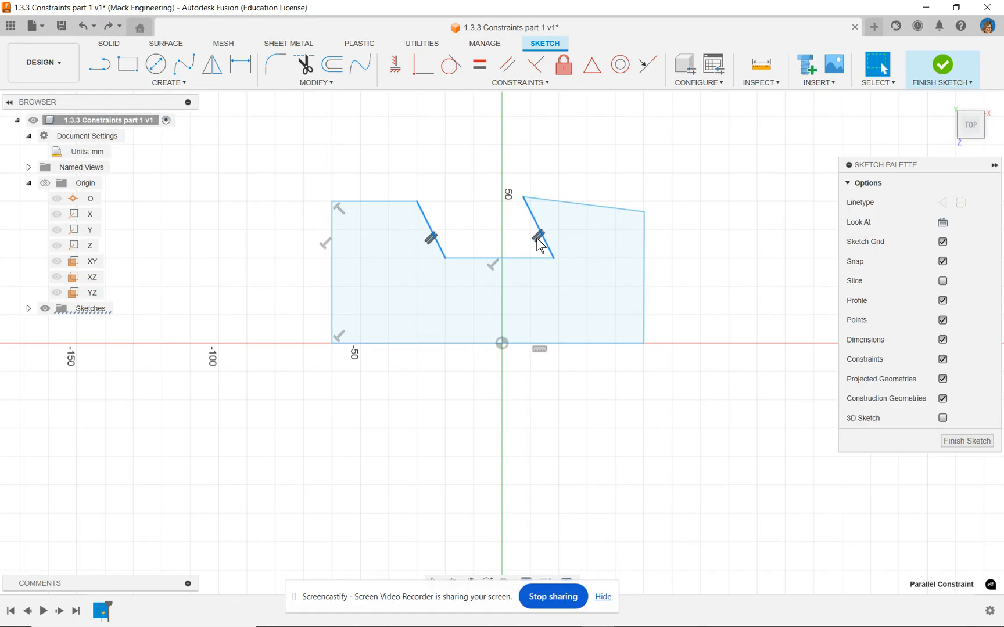
{"action": "right_click", "coordinate": [539, 245]}
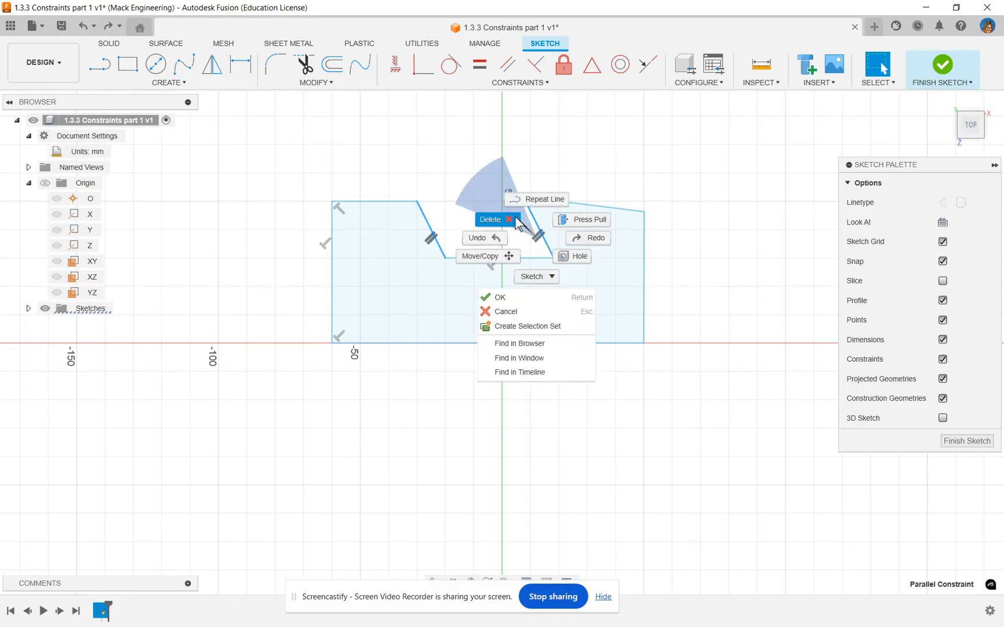
{"action": "left_click", "coordinate": [490, 219]}
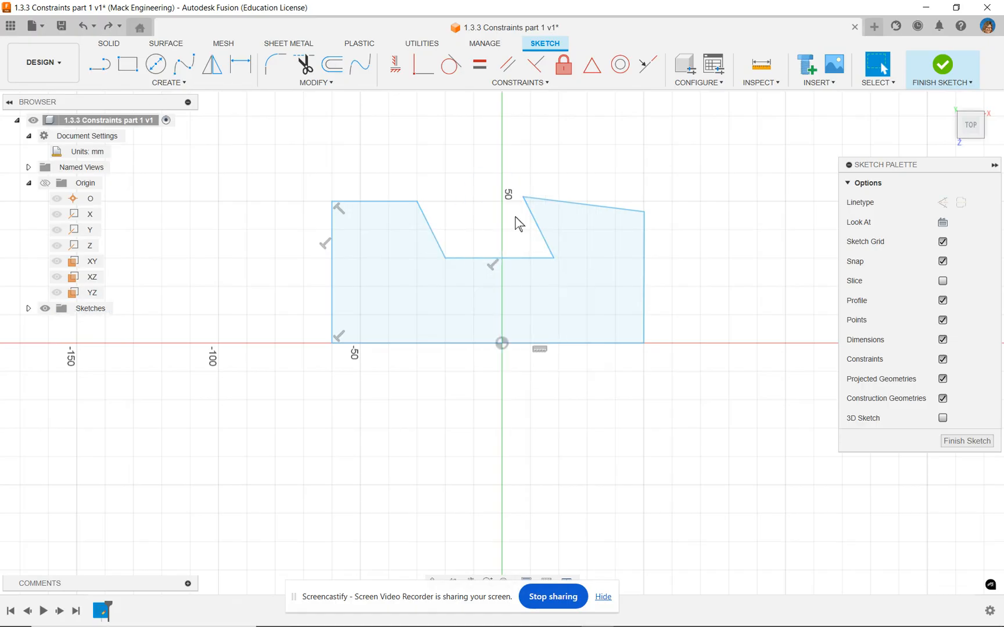
{"action": "left_click", "coordinate": [493, 269]}
{"action": "right_click", "coordinate": [493, 269]}
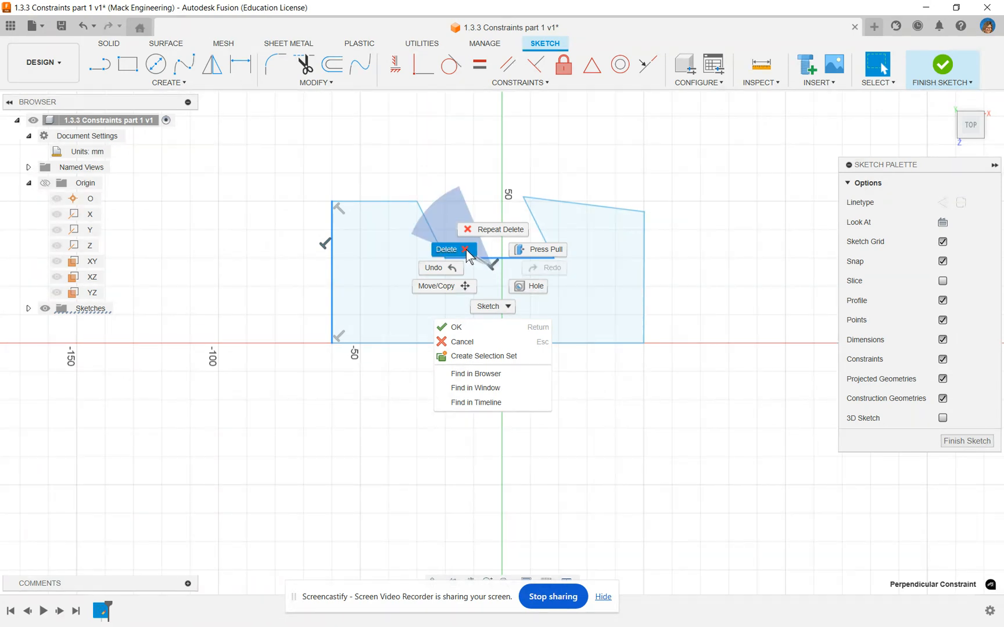
{"action": "left_click", "coordinate": [445, 249]}
Delete the baseline's horizontal constraint and the perpendicular constraints at the outline's lower-left and upper-left corners
{"action": "left_click", "coordinate": [540, 349]}
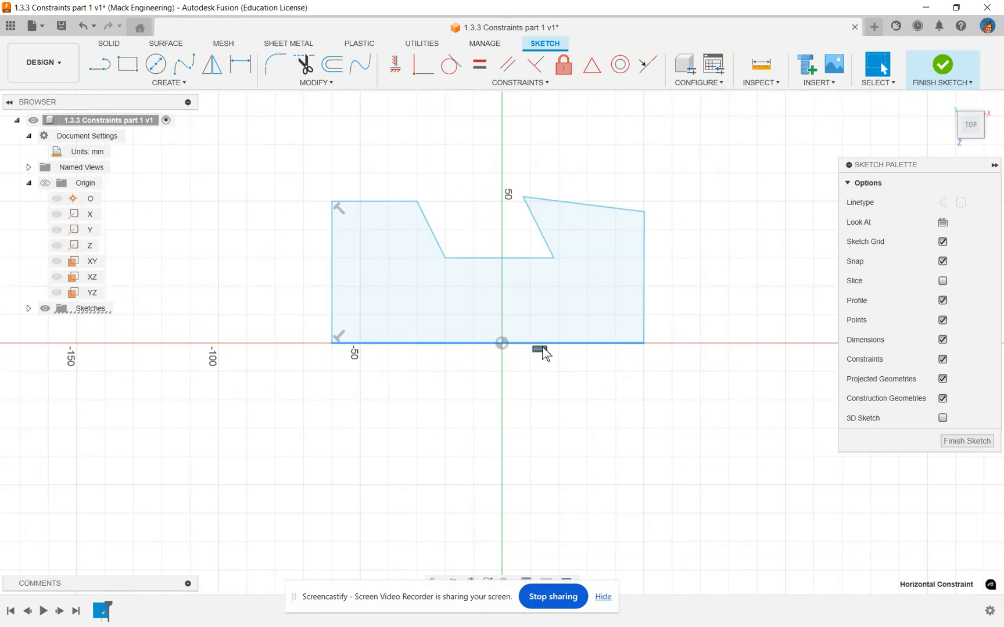
{"action": "right_click", "coordinate": [539, 348]}
{"action": "left_click", "coordinate": [493, 328]}
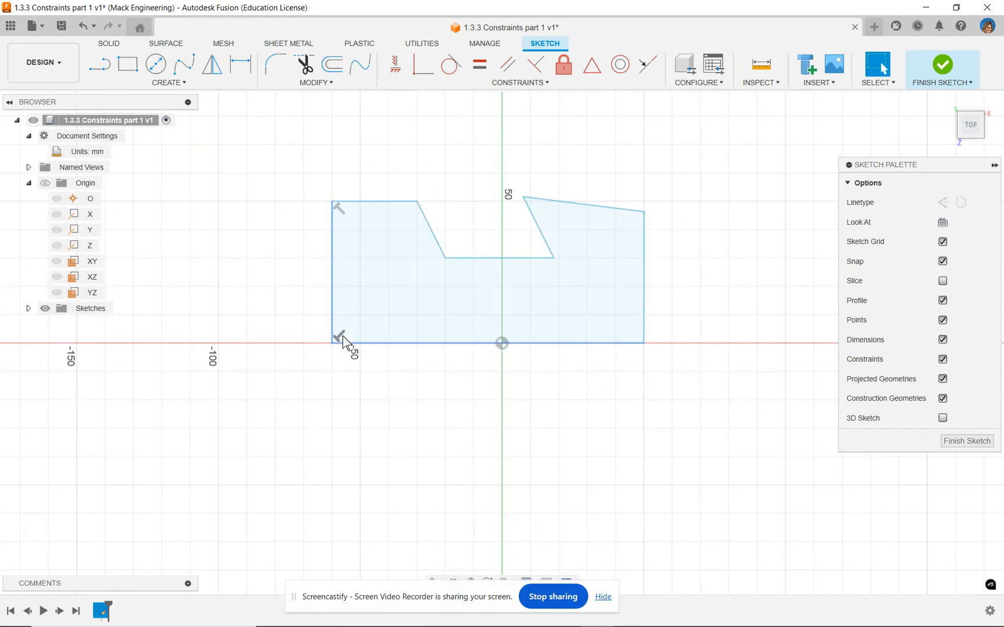
{"action": "left_click", "coordinate": [338, 336]}
{"action": "right_click", "coordinate": [338, 337]}
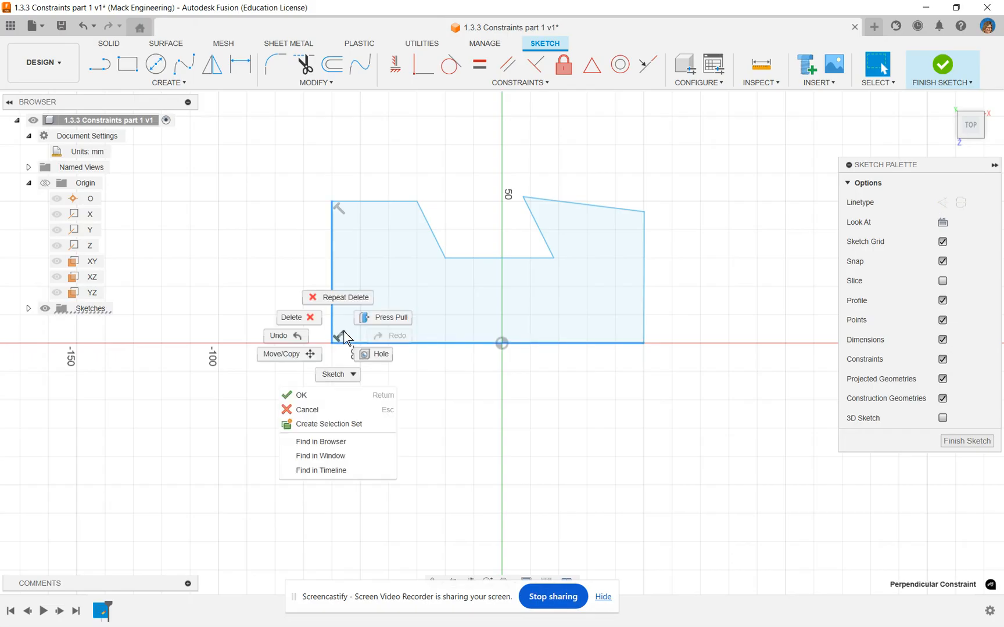
{"action": "left_click", "coordinate": [312, 319]}
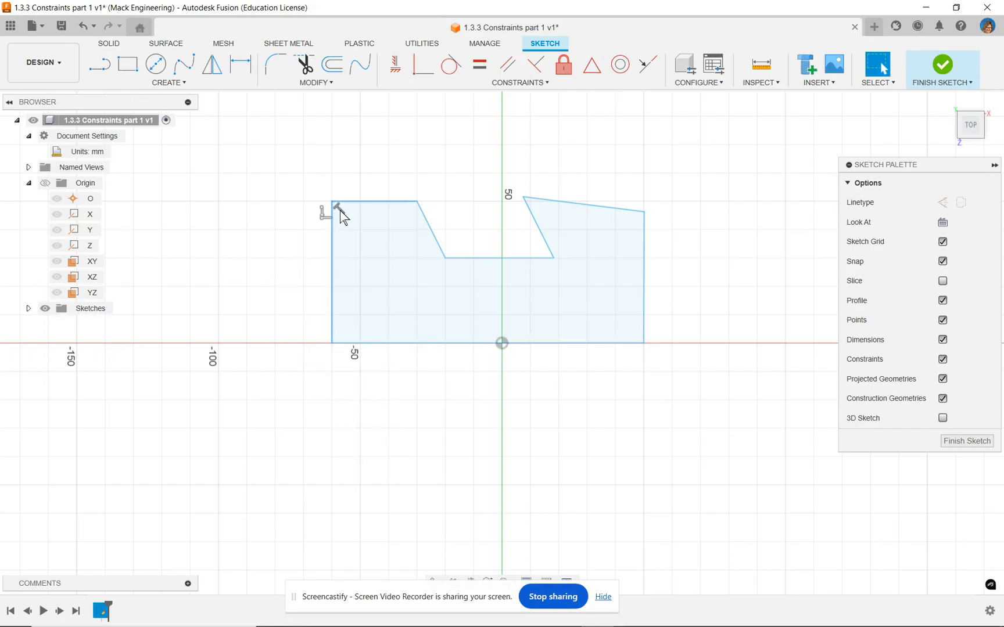
{"action": "right_click", "coordinate": [342, 213]}
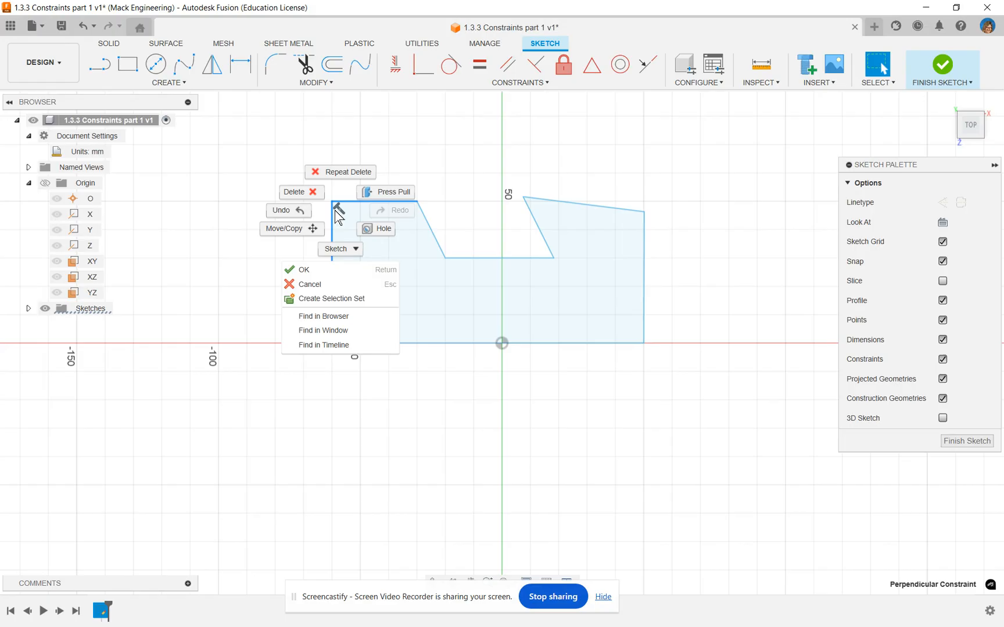
{"action": "left_click", "coordinate": [300, 192]}
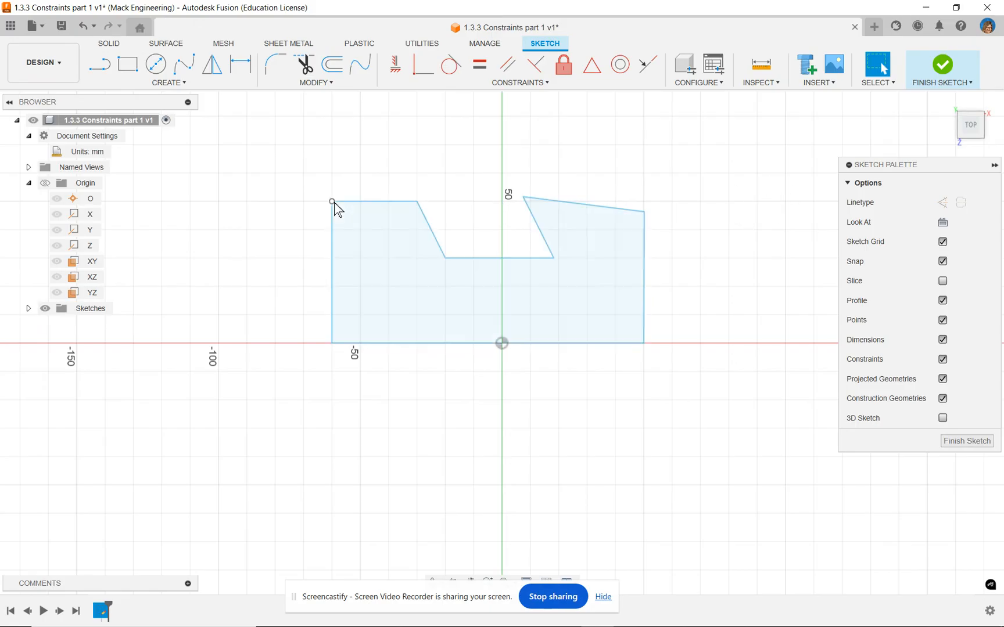
Drag the upper-left corner, three notch corners and the baseline's right end to test how the unconstrained outline moves
{"action": "mouse_move", "coordinate": [334, 203]}
{"action": "left_mouse_down"}
{"action": "mouse_move", "coordinate": [372, 239]}
{"action": "mouse_move", "coordinate": [446, 231]}
{"action": "mouse_move", "coordinate": [463, 207]}
{"action": "left_mouse_up"}
{"action": "left_click_drag", "start_coordinate": [445, 259], "coordinate": [341, 211]}
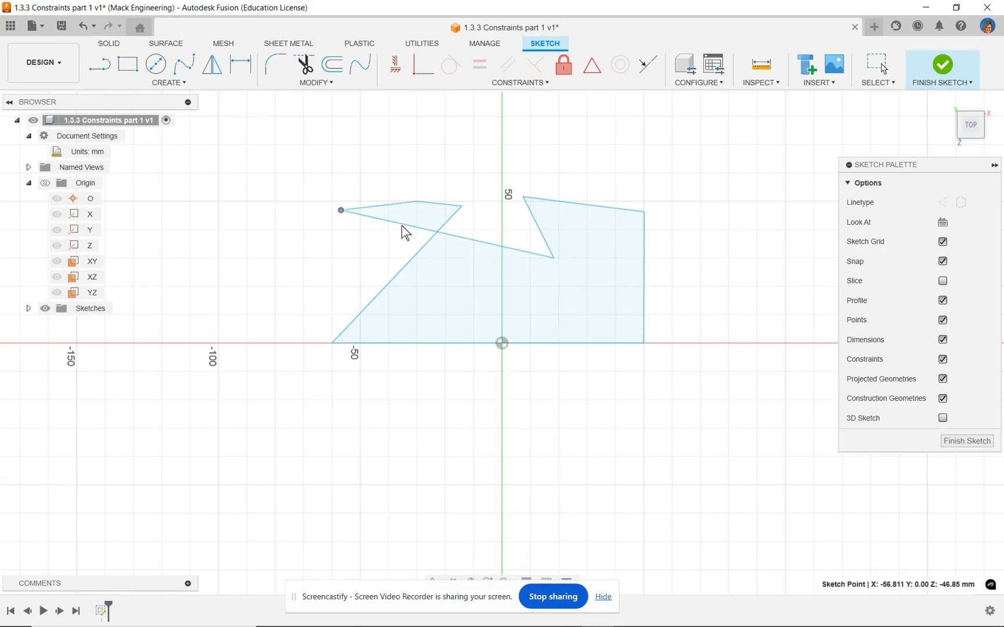
{"action": "mouse_move", "coordinate": [522, 199]}
{"action": "left_mouse_down"}
{"action": "mouse_move", "coordinate": [432, 293]}
{"action": "mouse_move", "coordinate": [414, 436]}
{"action": "left_mouse_up"}
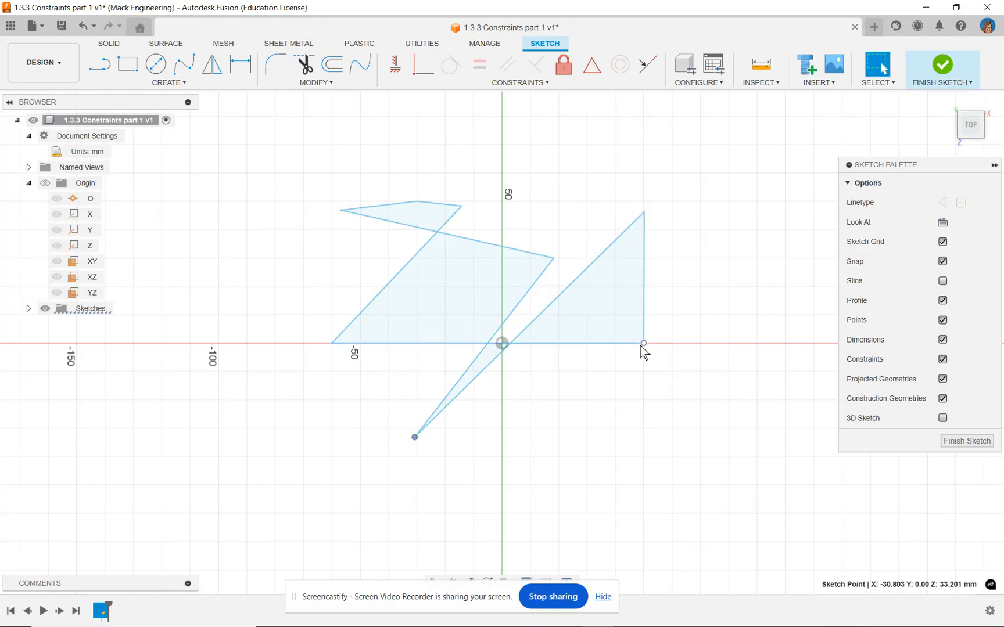
{"action": "left_click_drag", "start_coordinate": [643, 344], "coordinate": [341, 253]}
{"action": "left_click_drag", "start_coordinate": [552, 259], "coordinate": [540, 161]}
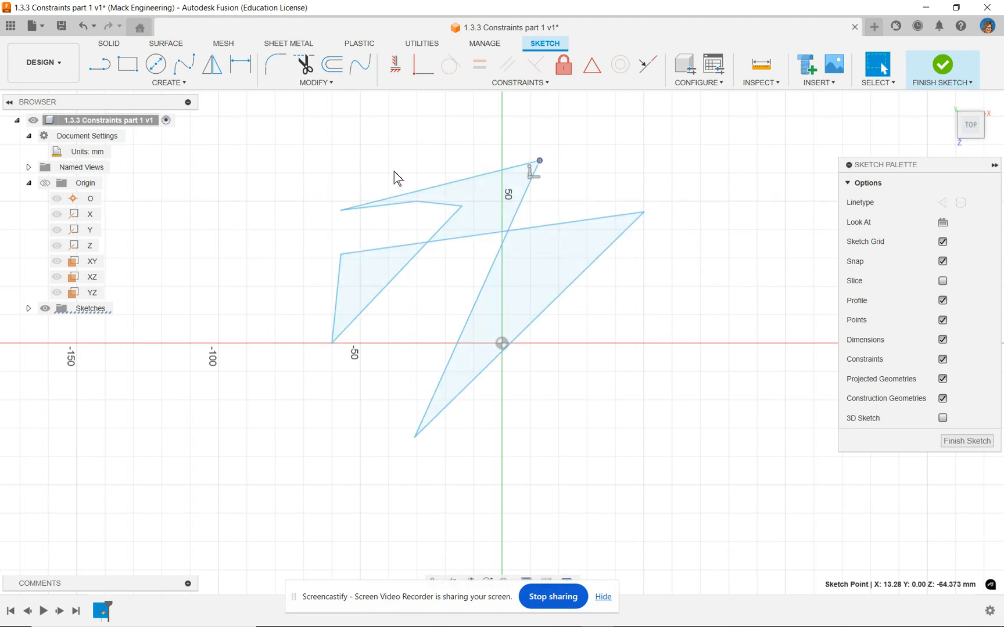
Undo the corner drags to restore the notched outline, keeping all the constraint deletions in place
{"action": "left_click", "coordinate": [82, 27]}
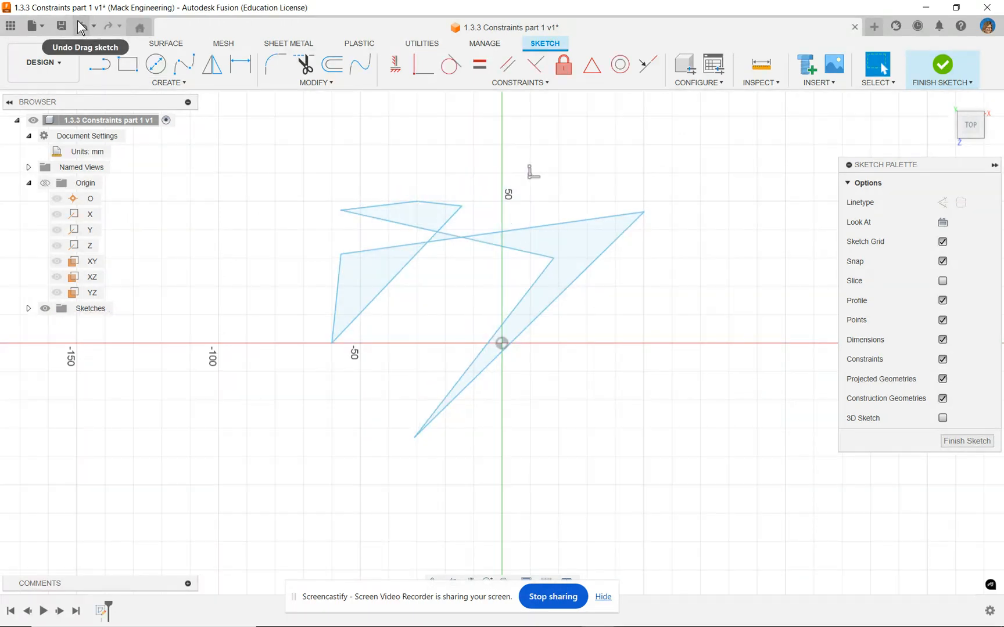
{"action": "left_click", "coordinate": [82, 26]}
{"action": "left_click", "coordinate": [81, 26]}
{"action": "left_click", "coordinate": [81, 26]}
{"action": "left_click", "coordinate": [81, 26]}
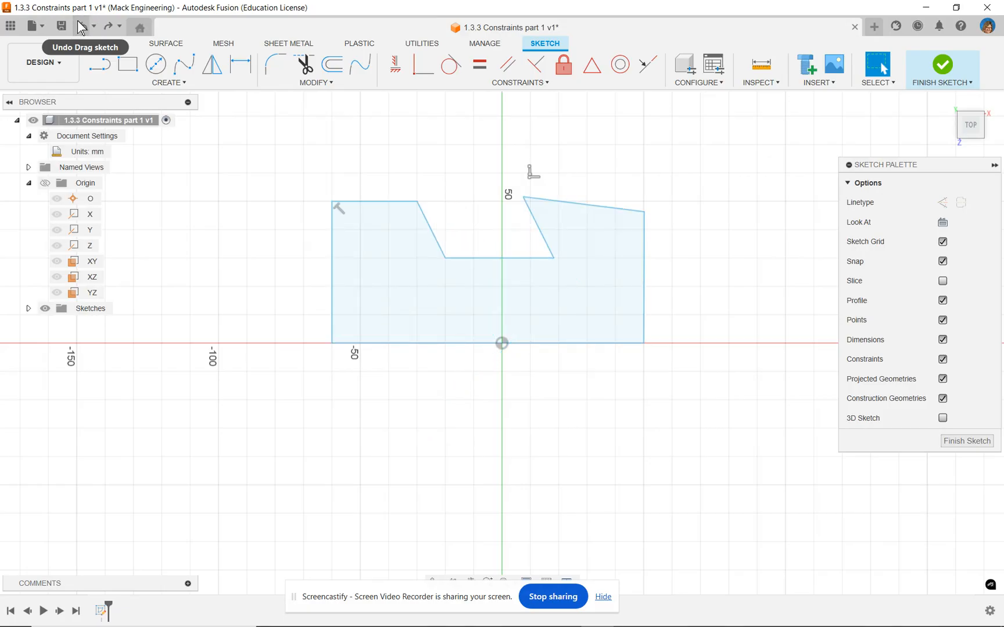
{"action": "left_click", "coordinate": [109, 26]}
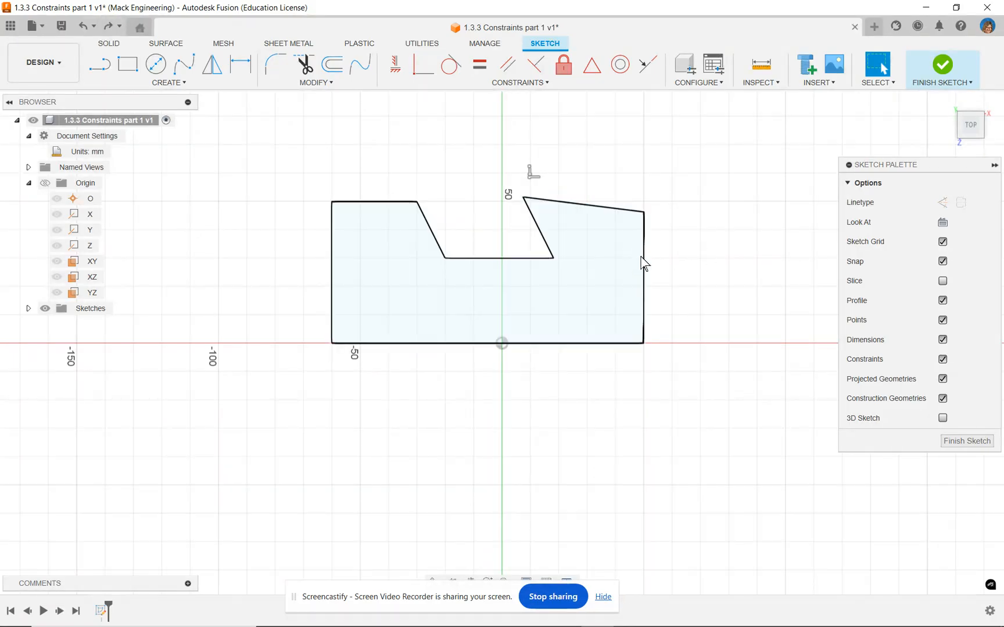
{"action": "left_click", "coordinate": [84, 27]}
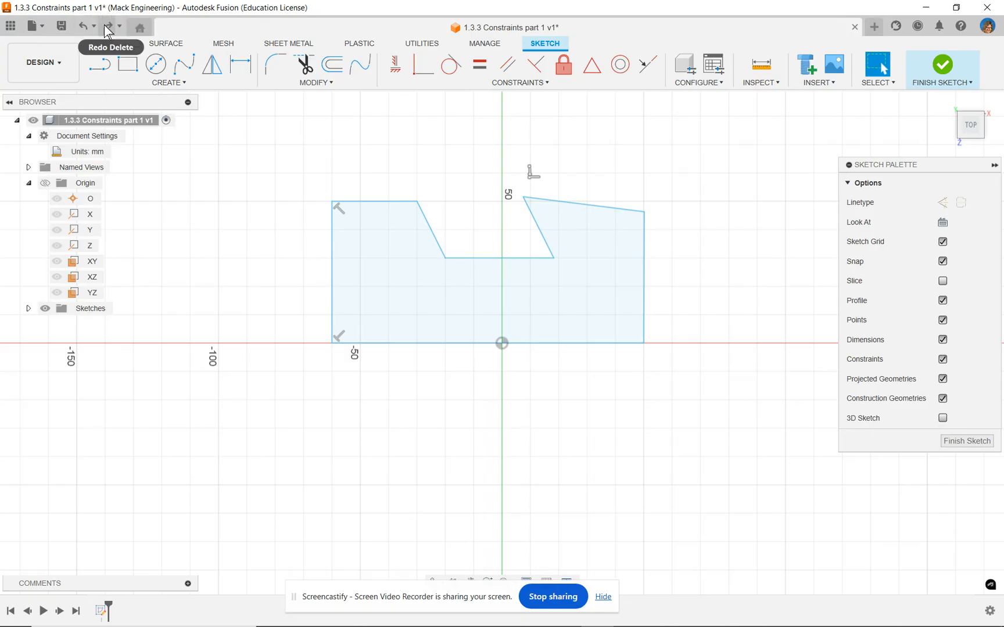
{"action": "left_click", "coordinate": [108, 27]}
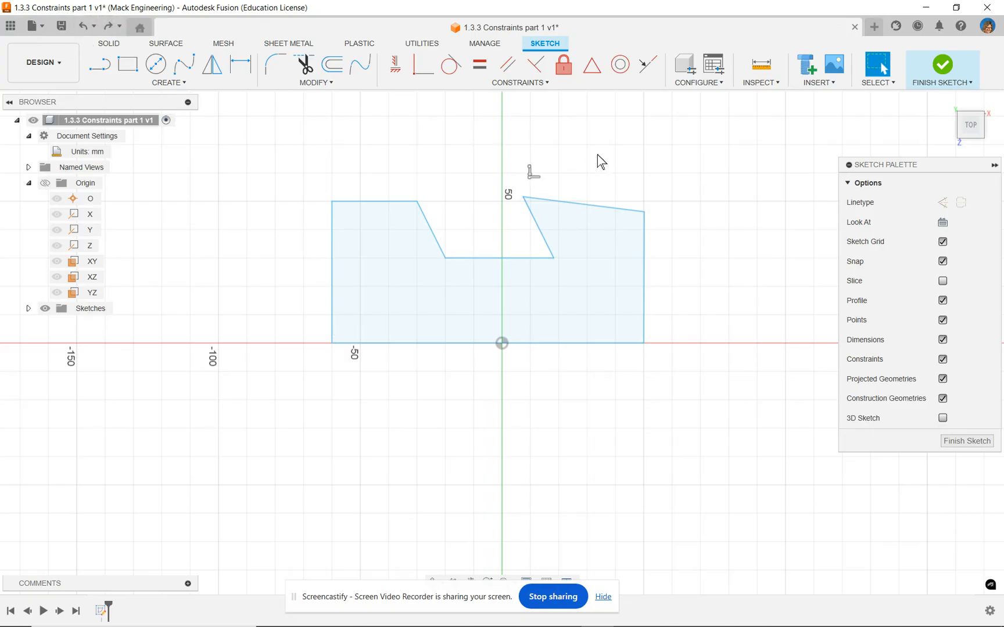
Finish the sketch and extrude the notched profile 5 mm as a new body
{"action": "left_click", "coordinate": [941, 69]}
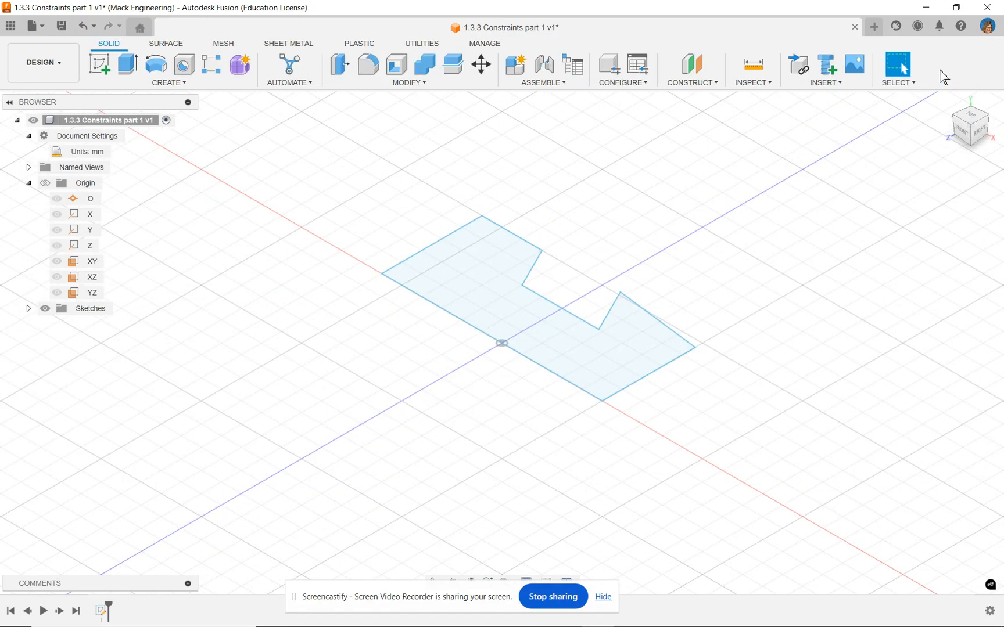
{"action": "left_click", "coordinate": [126, 64]}
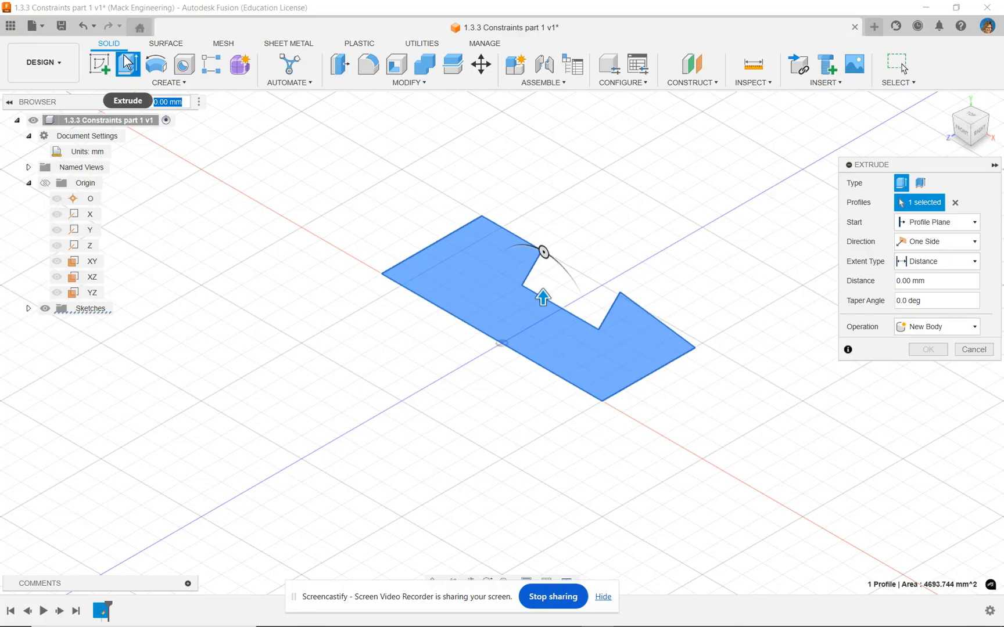
{"action": "type", "text": "5"}
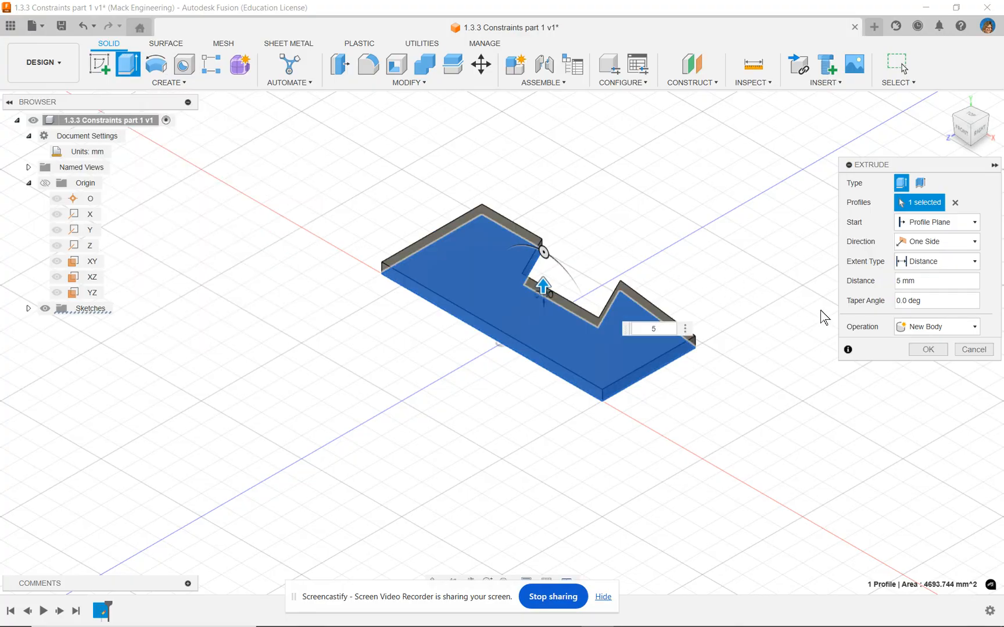
{"action": "left_click", "coordinate": [925, 349]}
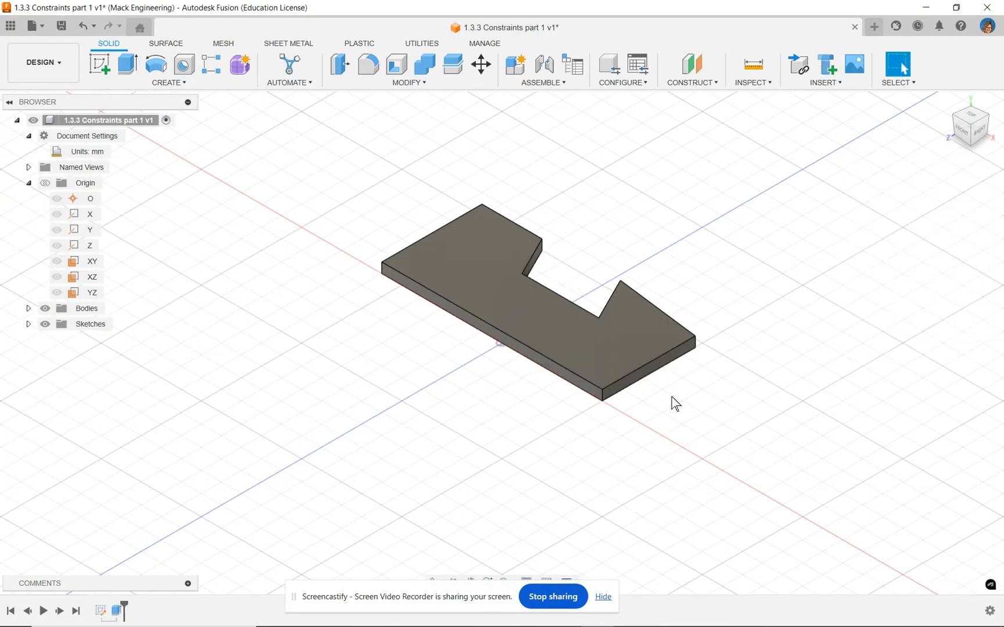